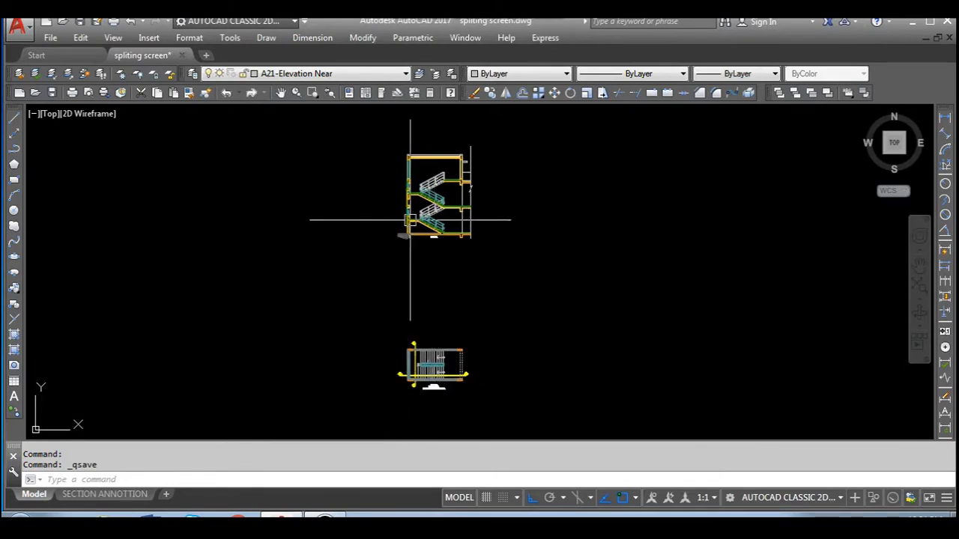
- Examine the staircase floor plan and section AA, comparing how the stair flights correspond between the two drawings
{"action": "scroll", "coordinate": [418, 379], "scroll_direction": "up", "scroll_amount": 3}
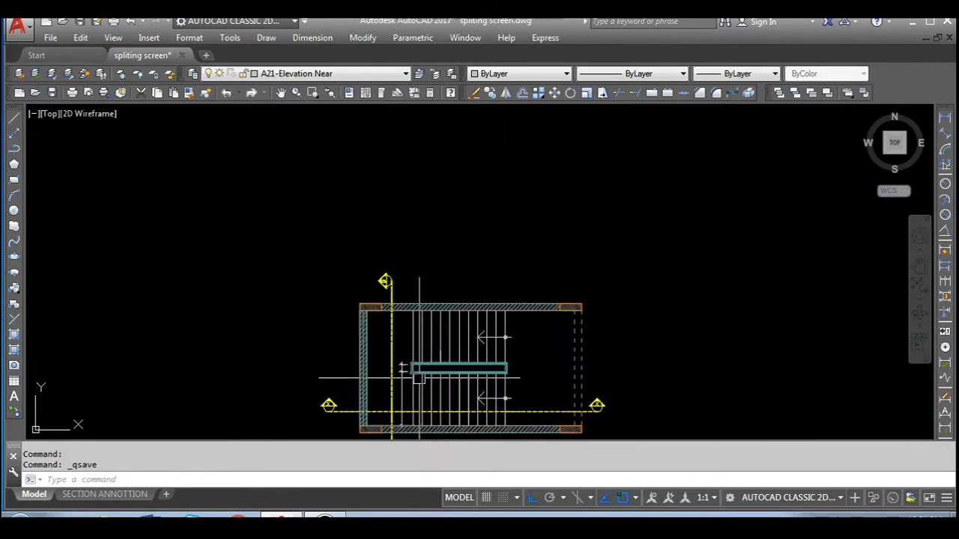
{"action": "scroll", "coordinate": [417, 378], "scroll_direction": "down", "scroll_amount": 3}
{"action": "scroll", "coordinate": [419, 220], "scroll_direction": "up", "scroll_amount": 5}
{"action": "scroll", "coordinate": [436, 272], "scroll_direction": "down", "scroll_amount": 5}
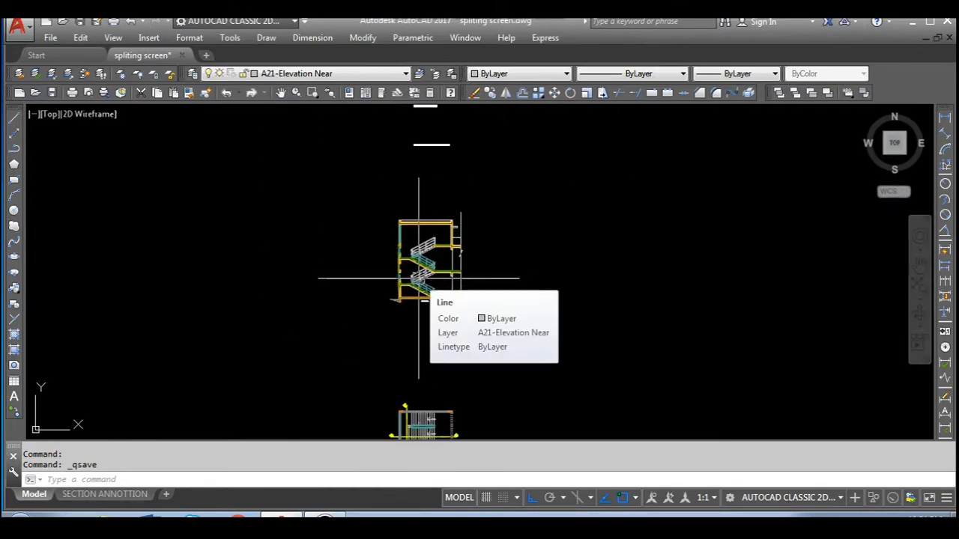
{"action": "scroll", "coordinate": [397, 271], "scroll_direction": "down", "scroll_amount": 3}
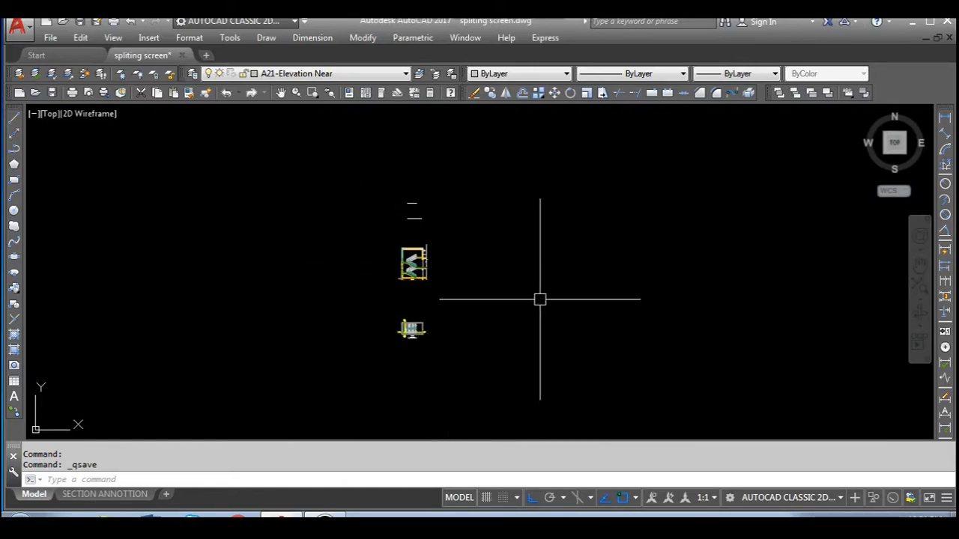
{"action": "scroll", "coordinate": [390, 331], "scroll_direction": "up", "scroll_amount": 4}
{"action": "scroll", "coordinate": [379, 325], "scroll_direction": "up", "scroll_amount": 6}
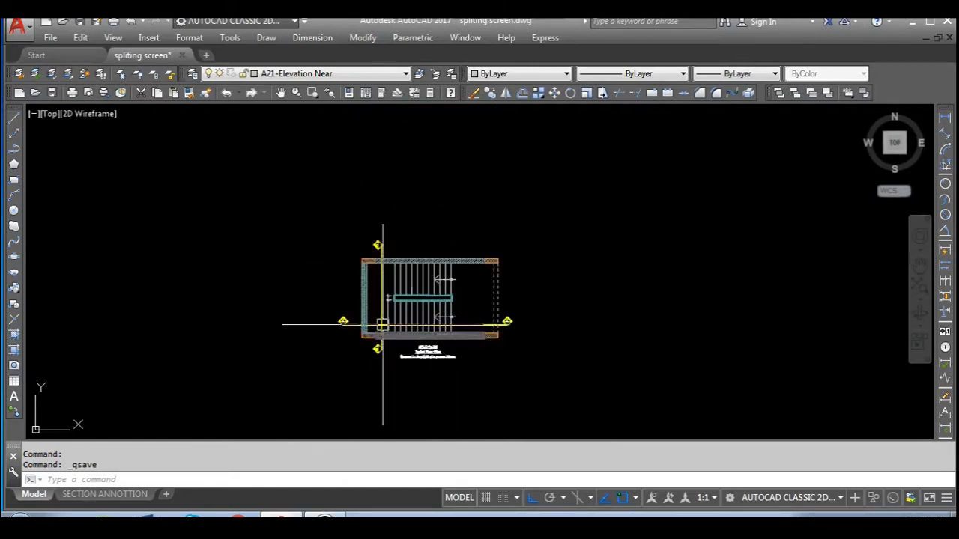
{"action": "scroll", "coordinate": [313, 408], "scroll_direction": "down", "scroll_amount": 3}
{"action": "scroll", "coordinate": [313, 408], "scroll_direction": "down", "scroll_amount": 3}
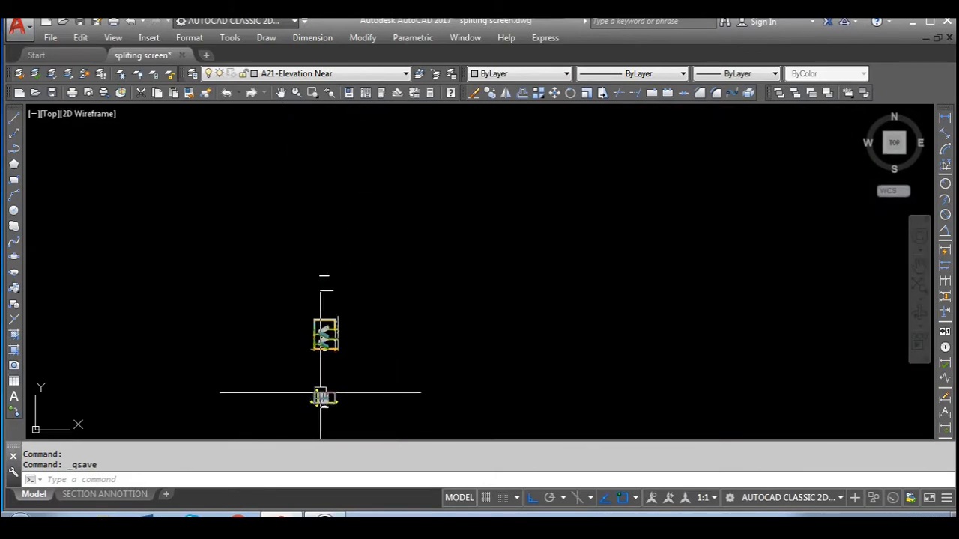
{"action": "scroll", "coordinate": [253, 327], "scroll_direction": "up", "scroll_amount": 6}
{"action": "scroll", "coordinate": [382, 271], "scroll_direction": "down", "scroll_amount": 3}
{"action": "scroll", "coordinate": [413, 364], "scroll_direction": "down", "scroll_amount": 3}
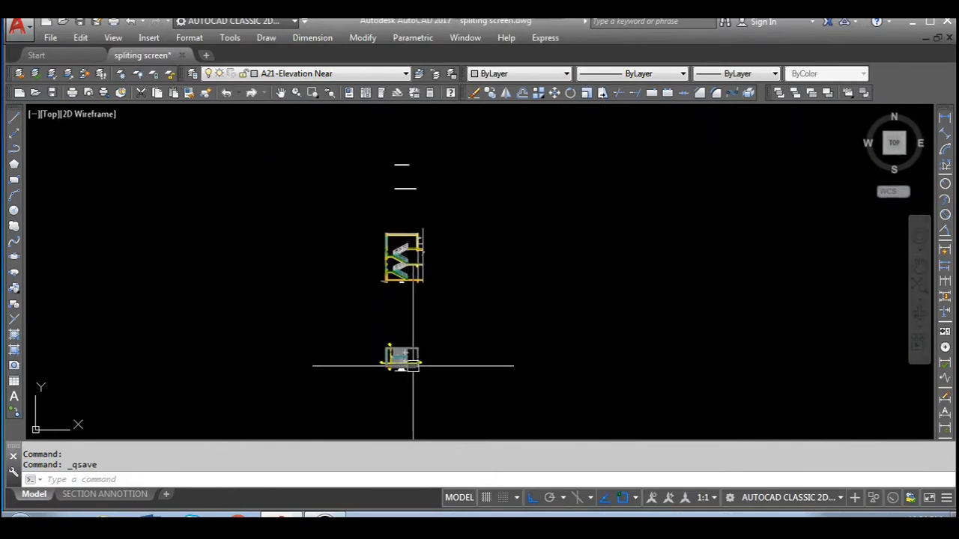
{"action": "scroll", "coordinate": [413, 367], "scroll_direction": "up", "scroll_amount": 4}
{"action": "scroll", "coordinate": [413, 388], "scroll_direction": "down", "scroll_amount": 4}
{"action": "scroll", "coordinate": [397, 300], "scroll_direction": "up", "scroll_amount": 6}
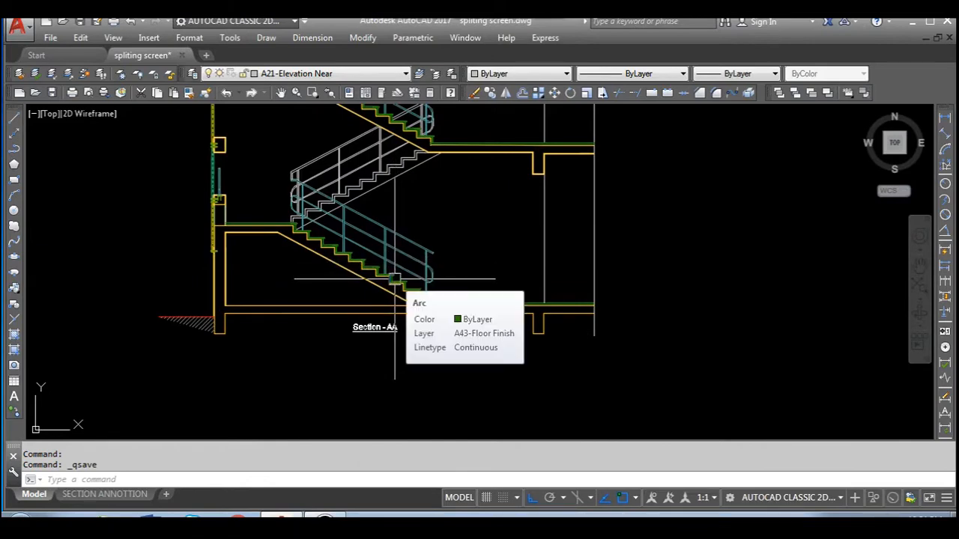
{"action": "scroll", "coordinate": [375, 247], "scroll_direction": "down", "scroll_amount": 4}
{"action": "scroll", "coordinate": [380, 245], "scroll_direction": "up", "scroll_amount": 3}
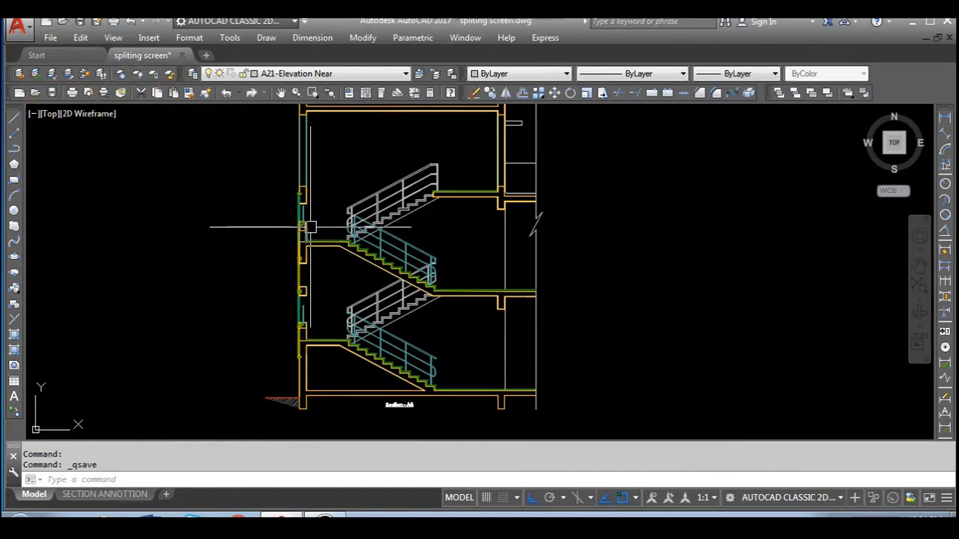
{"action": "scroll", "coordinate": [321, 262], "scroll_direction": "down", "scroll_amount": 4}
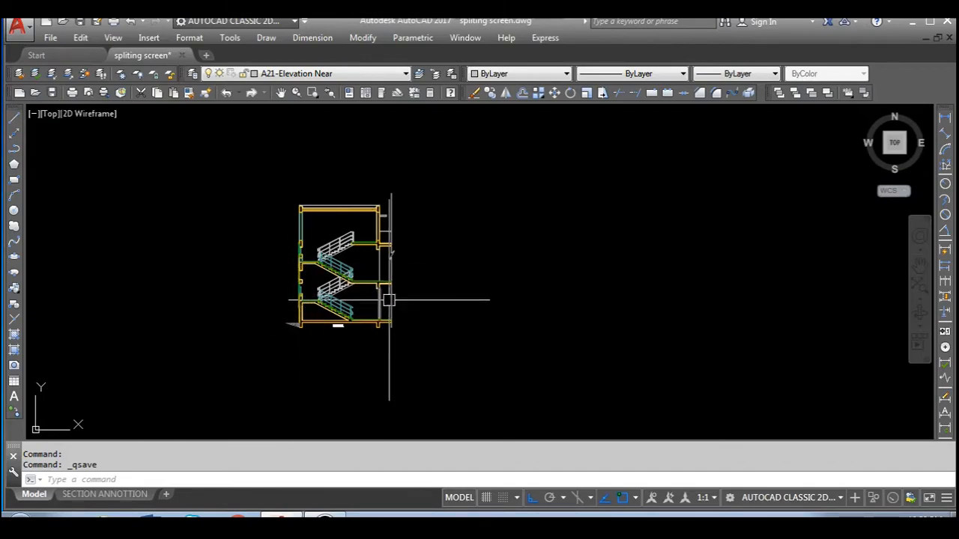
{"action": "scroll", "coordinate": [309, 274], "scroll_direction": "up", "scroll_amount": 4}
{"action": "scroll", "coordinate": [425, 226], "scroll_direction": "down", "scroll_amount": 8}
{"action": "scroll", "coordinate": [423, 311], "scroll_direction": "up", "scroll_amount": 3}
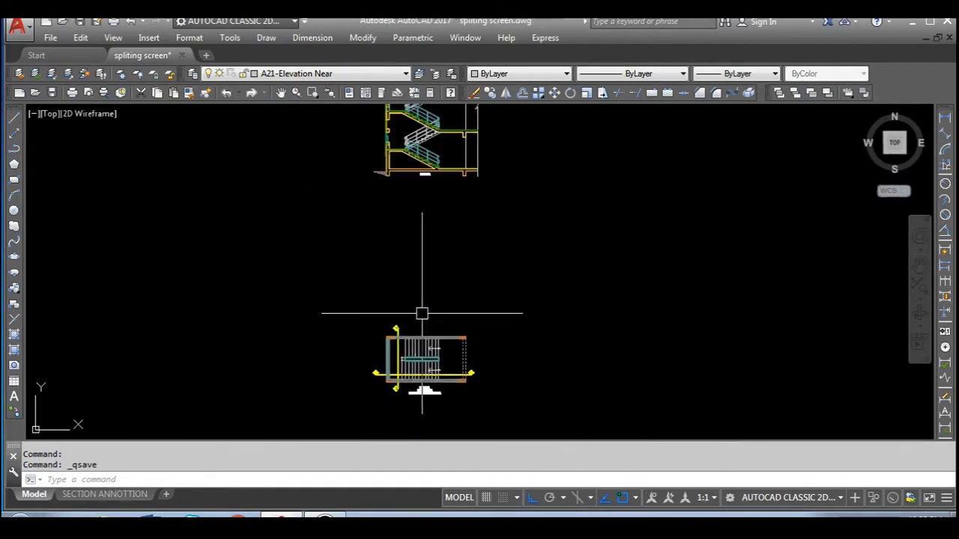
{"action": "scroll", "coordinate": [428, 247], "scroll_direction": "up", "scroll_amount": 2}
{"action": "scroll", "coordinate": [430, 259], "scroll_direction": "up", "scroll_amount": 2}
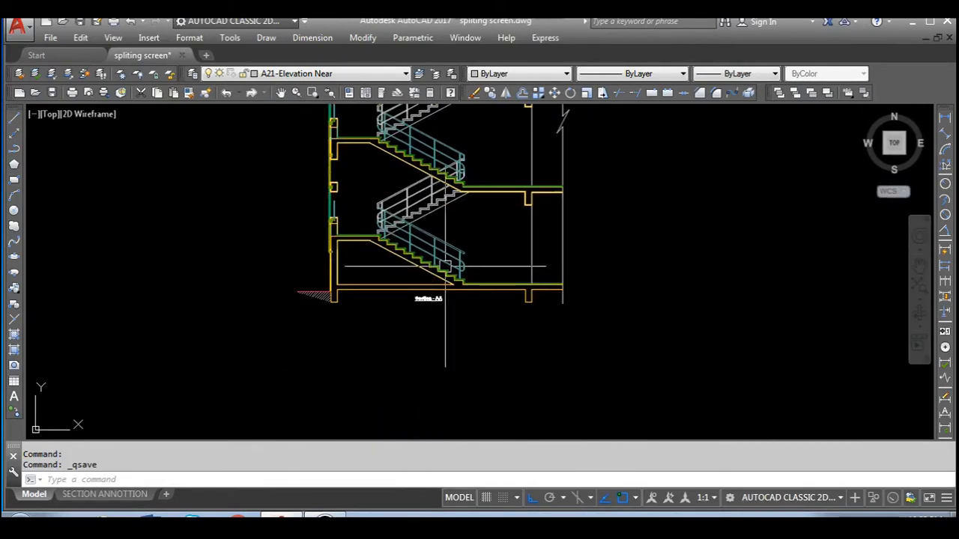
{"action": "scroll", "coordinate": [389, 266], "scroll_direction": "down", "scroll_amount": 4}
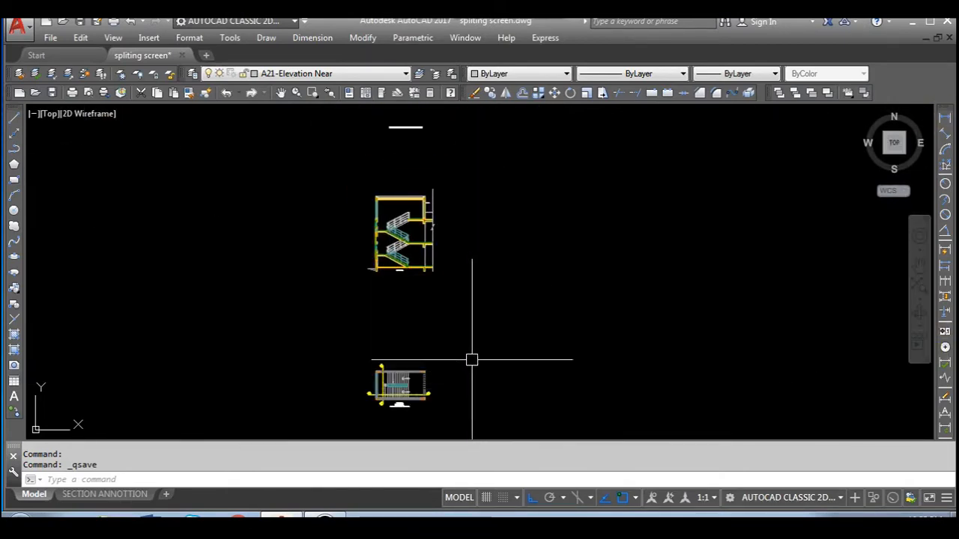
- Split the drawing area into two viewports using the Horizontal configuration
{"action": "left_click", "coordinate": [119, 36]}
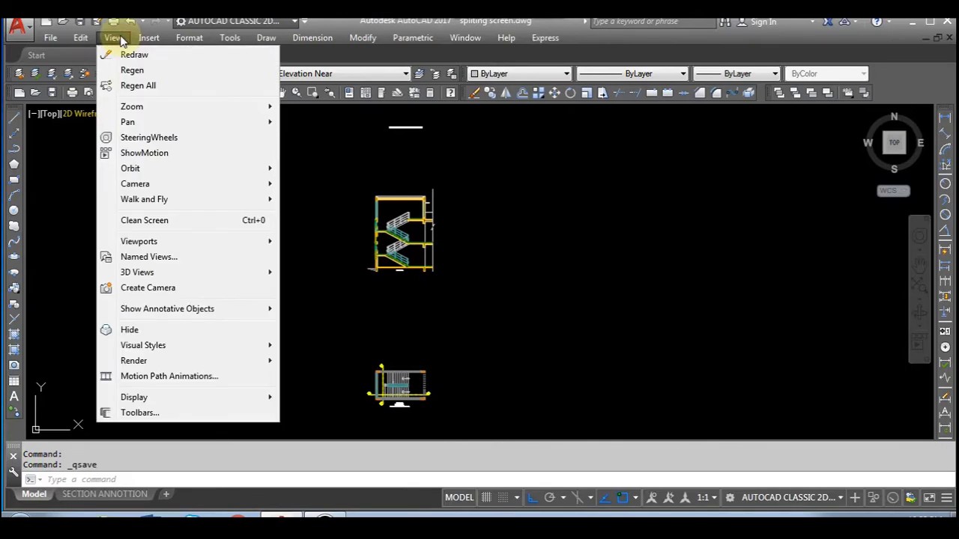
{"action": "mouse_move", "coordinate": [168, 244]}
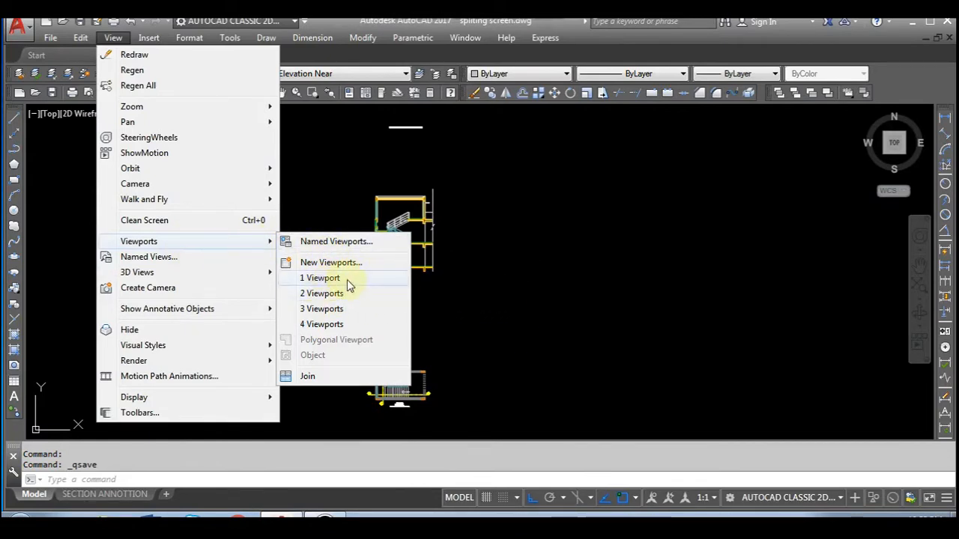
{"action": "left_click", "coordinate": [337, 297]}
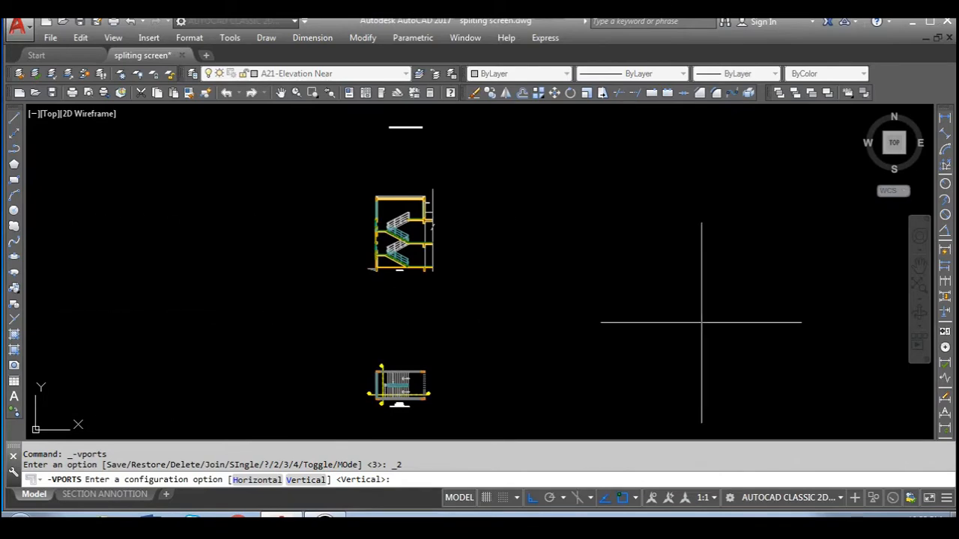
{"action": "key", "text": "Return"}
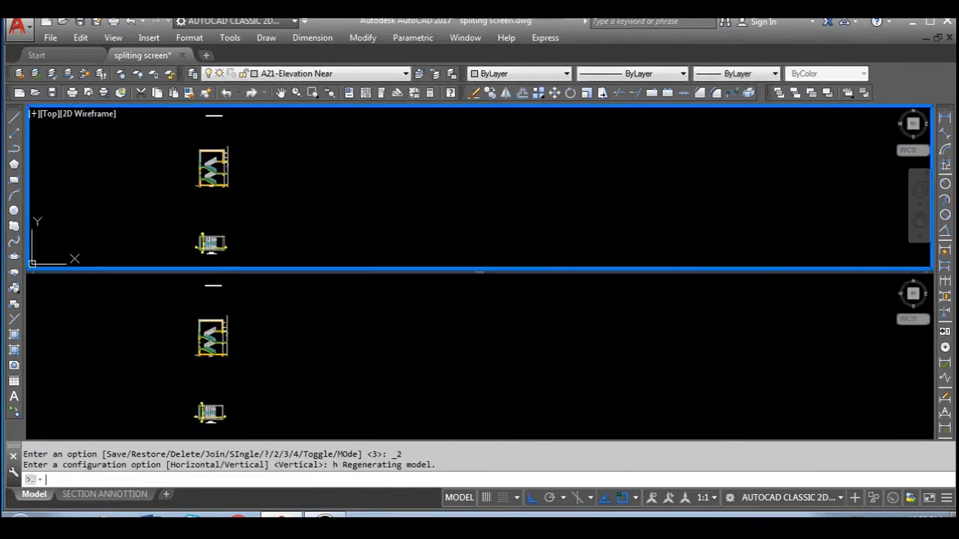
- Make the lower viewport active and frame the staircase floor plan in it
{"action": "left_click", "coordinate": [340, 312]}
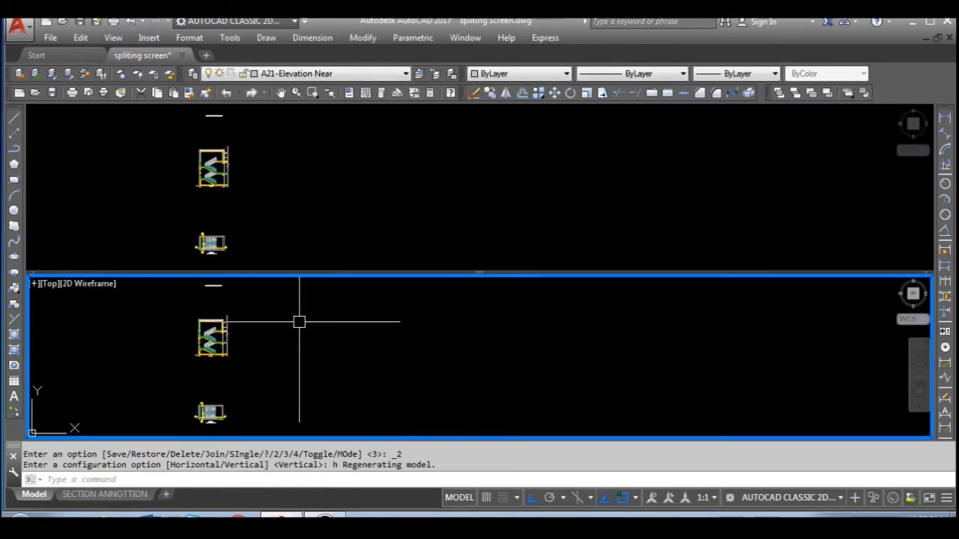
{"action": "scroll", "coordinate": [636, 349], "scroll_direction": "down", "scroll_amount": 4}
{"action": "scroll", "coordinate": [552, 368], "scroll_direction": "up", "scroll_amount": 6}
{"action": "scroll", "coordinate": [553, 368], "scroll_direction": "up", "scroll_amount": 6}
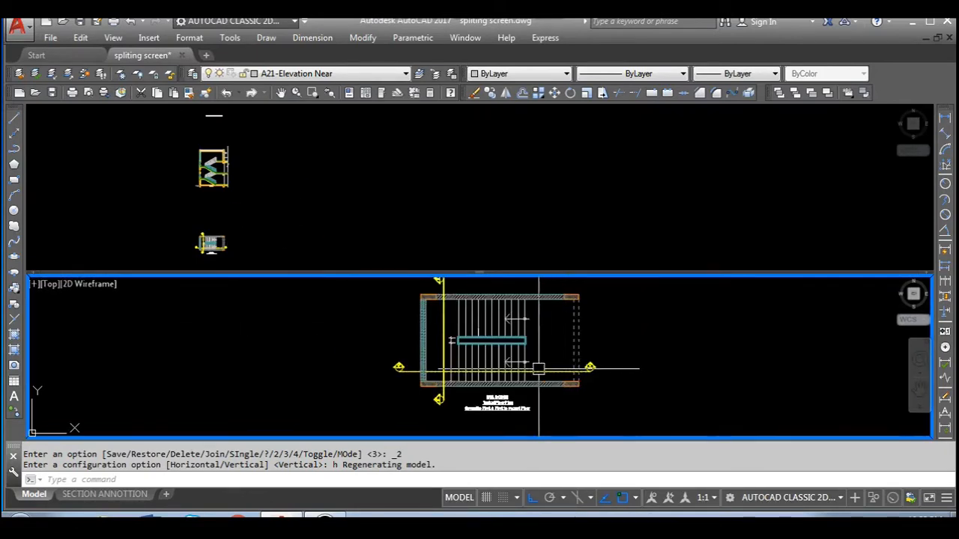
- Make the upper viewport active and frame the lowest stair flight of section AA in it
{"action": "left_click", "coordinate": [458, 238]}
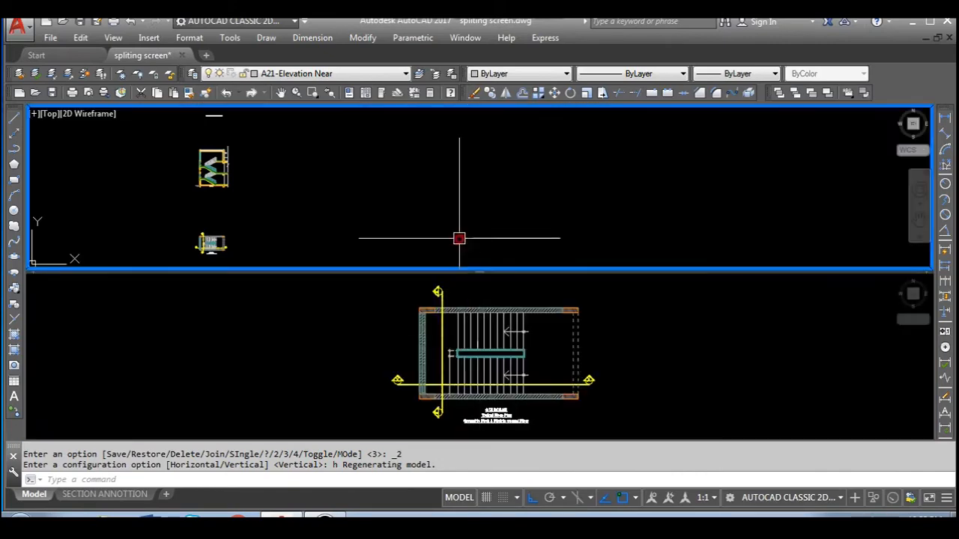
{"action": "scroll", "coordinate": [189, 154], "scroll_direction": "up", "scroll_amount": 5}
{"action": "middle_click_drag", "start_coordinate": [189, 155], "coordinate": [411, 176]}
{"action": "scroll", "coordinate": [410, 176], "scroll_direction": "down", "scroll_amount": 2}
{"action": "scroll", "coordinate": [442, 242], "scroll_direction": "up", "scroll_amount": 6}
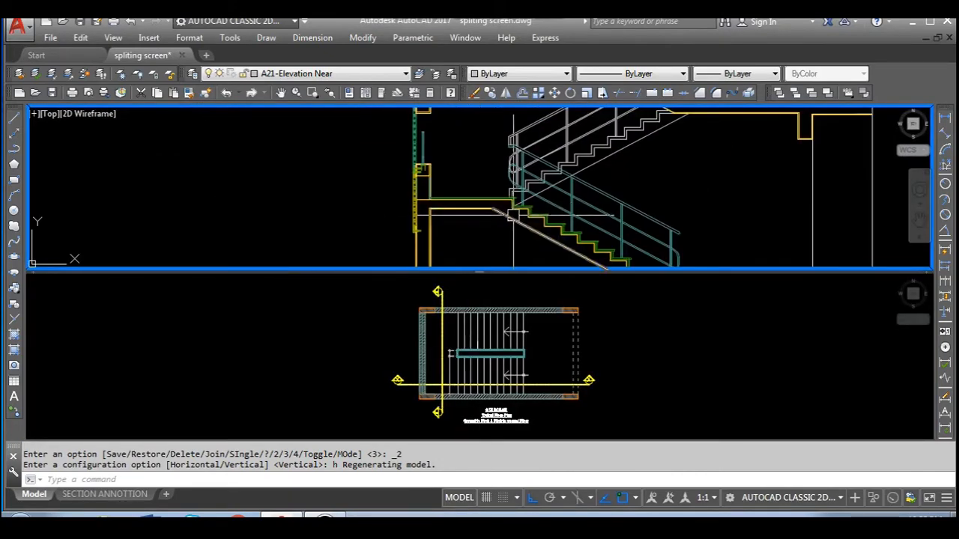
{"action": "middle_click_drag", "start_coordinate": [514, 215], "coordinate": [409, 157]}
{"action": "middle_click_drag", "start_coordinate": [430, 191], "coordinate": [513, 198]}
- In the lower viewport, draw vertical construction lines through both faces of the plan's left wall and through successive stair riser lines
{"action": "left_click", "coordinate": [672, 332]}
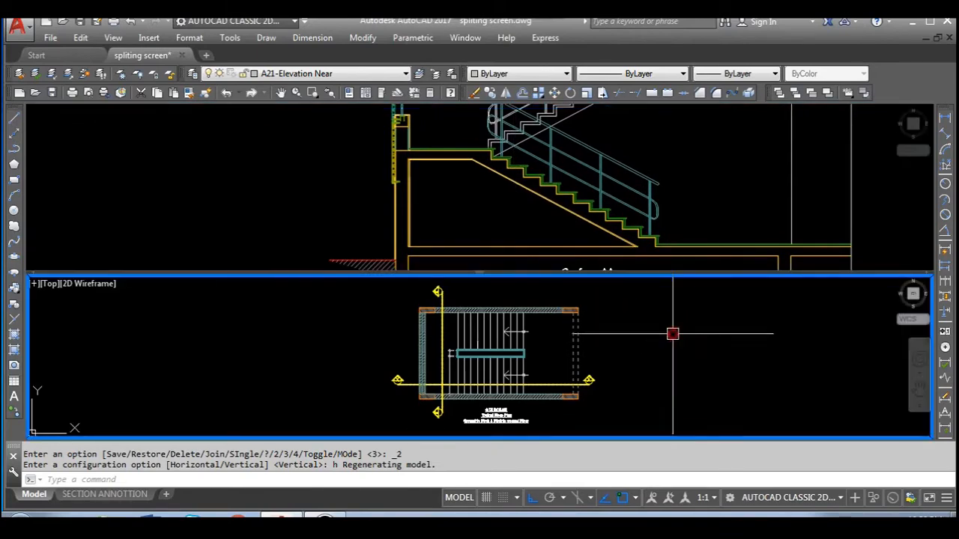
{"action": "type", "text": "xl"}
{"action": "key", "text": "Return"}
{"action": "type", "text": "v"}
{"action": "key", "text": "Return"}
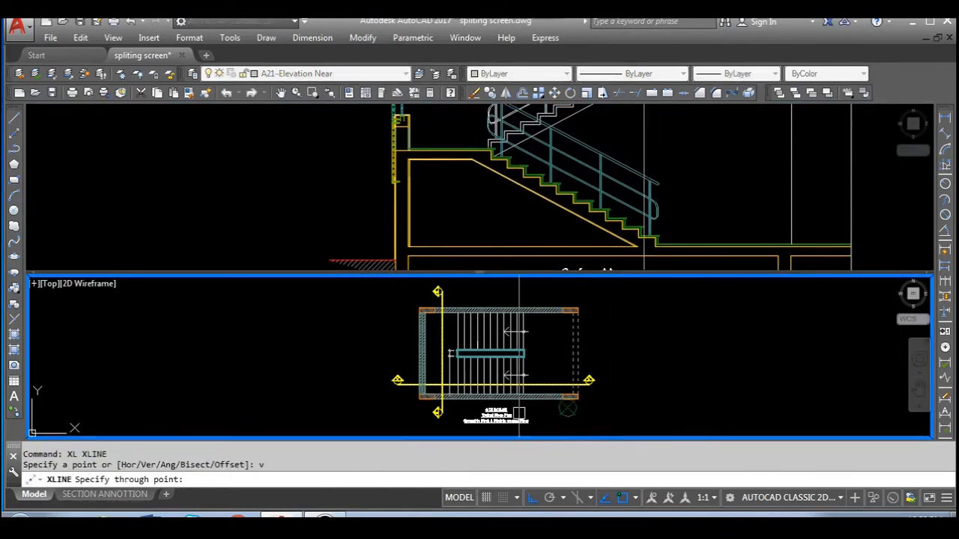
{"action": "scroll", "coordinate": [403, 395], "scroll_direction": "up", "scroll_amount": 5}
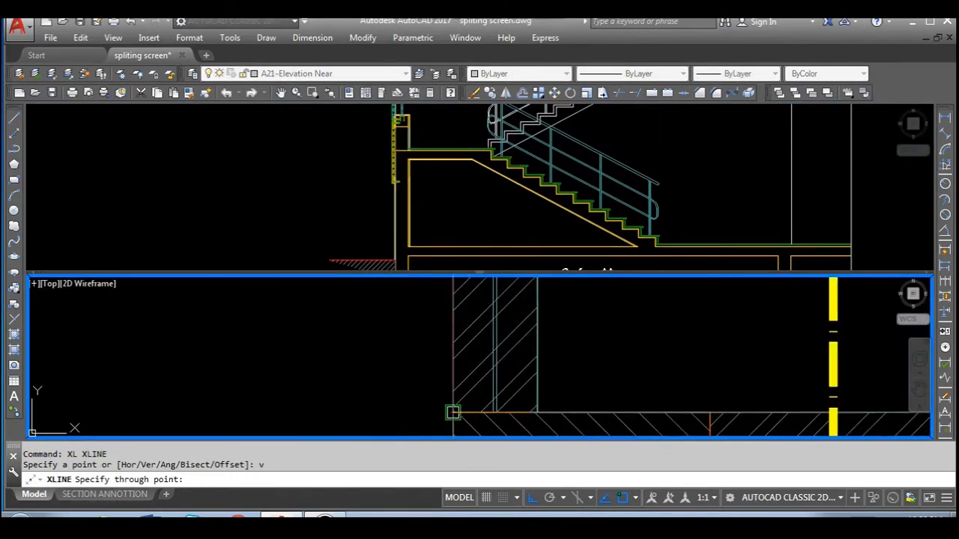
{"action": "left_click", "coordinate": [537, 412]}
{"action": "left_click", "coordinate": [538, 412]}
{"action": "scroll", "coordinate": [402, 384], "scroll_direction": "down", "scroll_amount": 8}
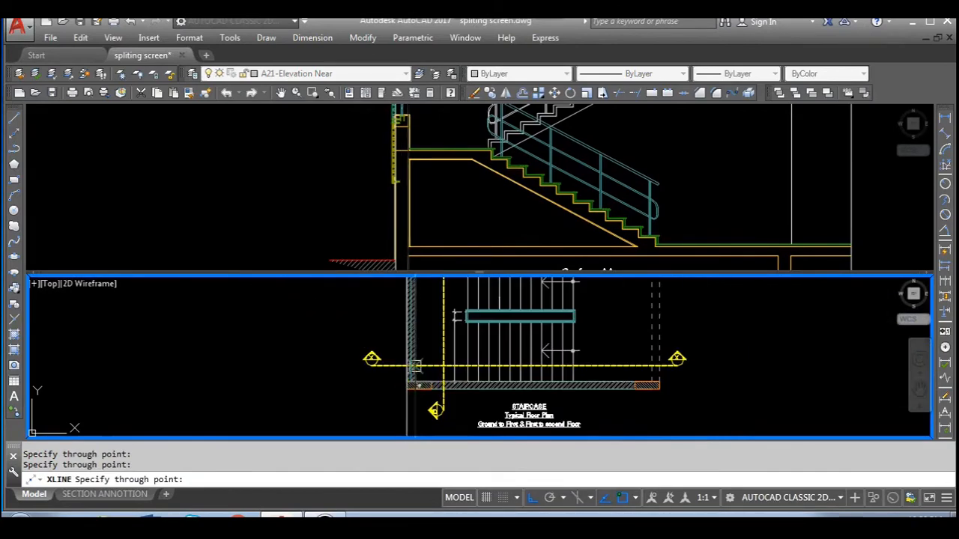
{"action": "scroll", "coordinate": [475, 385], "scroll_direction": "up", "scroll_amount": 6}
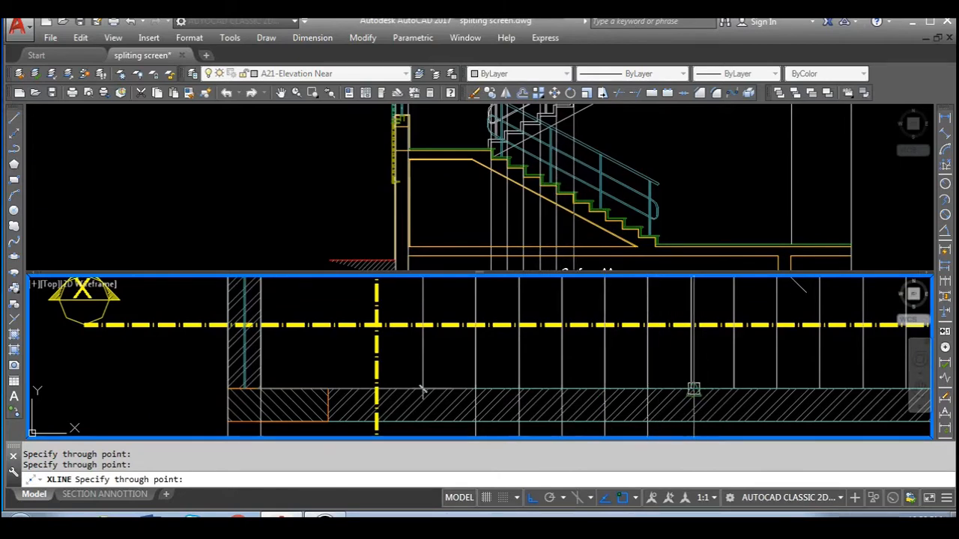
{"action": "key", "text": "Escape"}
- Erase the last vertical construction line, the rightmost one placed across the stair risers in the plan
{"action": "left_click", "coordinate": [694, 371]}
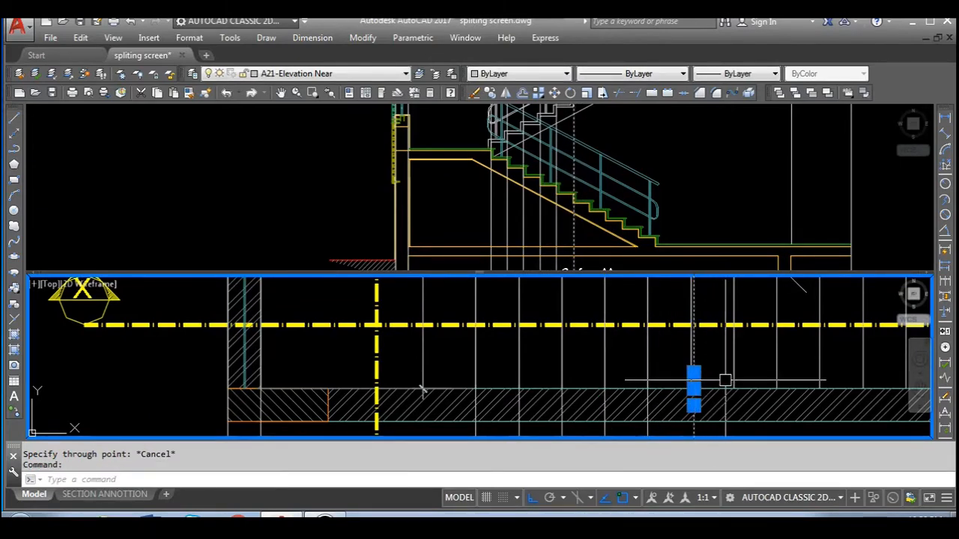
{"action": "key", "text": "Delete"}
- Check the projected construction lines against the steps in section AA and the risers in the floor plan, alternating between both viewports
{"action": "left_click", "coordinate": [712, 165]}
{"action": "scroll", "coordinate": [543, 198], "scroll_direction": "down", "scroll_amount": 2}
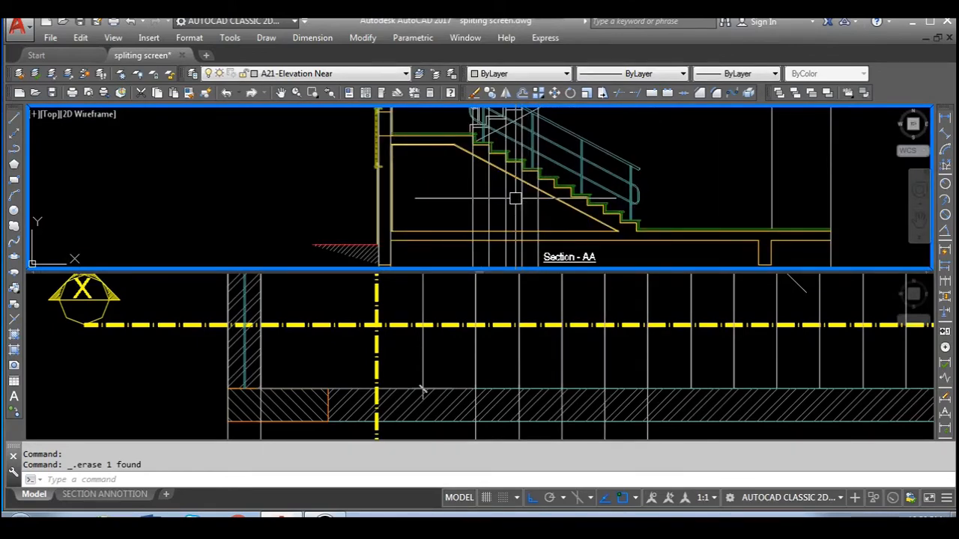
{"action": "scroll", "coordinate": [424, 218], "scroll_direction": "up", "scroll_amount": 5}
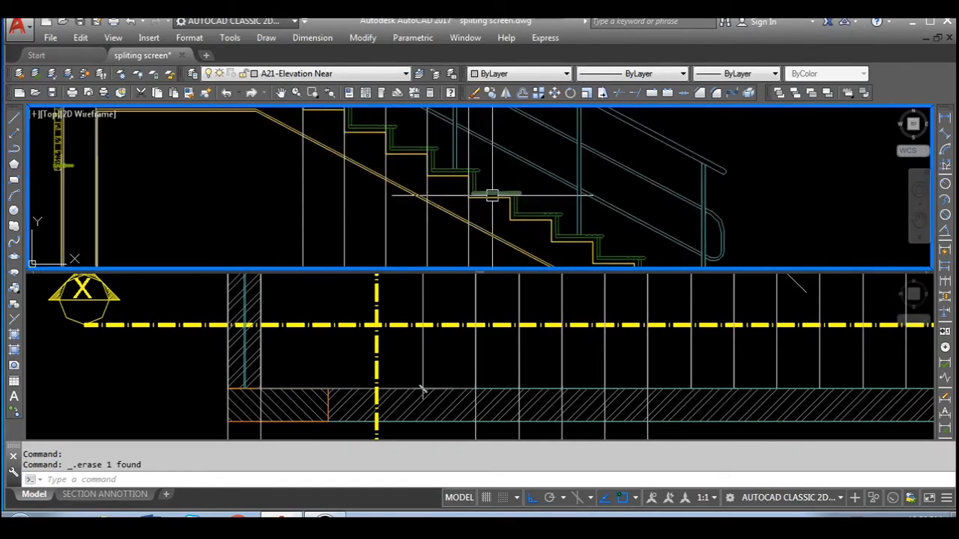
{"action": "scroll", "coordinate": [419, 188], "scroll_direction": "down", "scroll_amount": 4}
{"action": "left_click", "coordinate": [529, 301]}
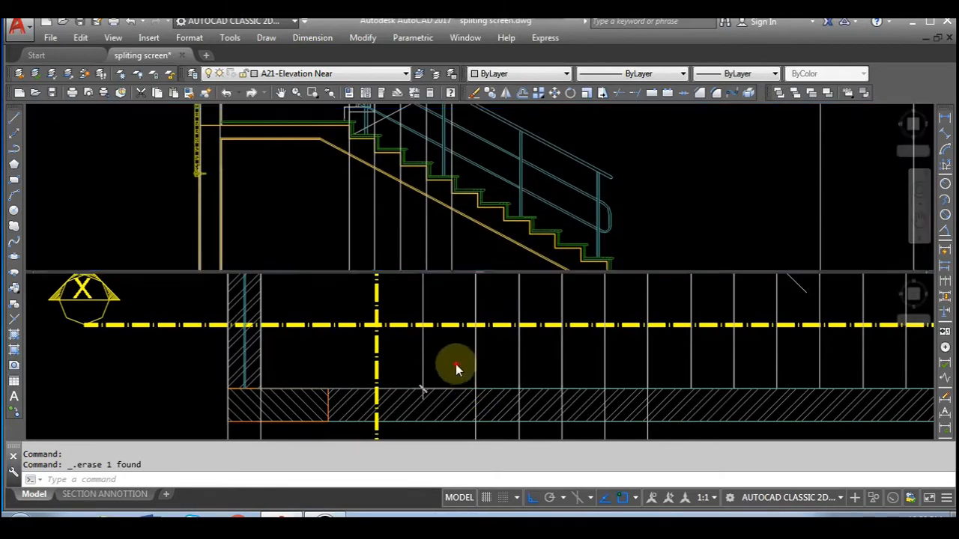
{"action": "scroll", "coordinate": [455, 366], "scroll_direction": "down", "scroll_amount": 3}
{"action": "scroll", "coordinate": [584, 321], "scroll_direction": "down", "scroll_amount": 2}
{"action": "middle_click_drag", "start_coordinate": [585, 321], "coordinate": [584, 374]}
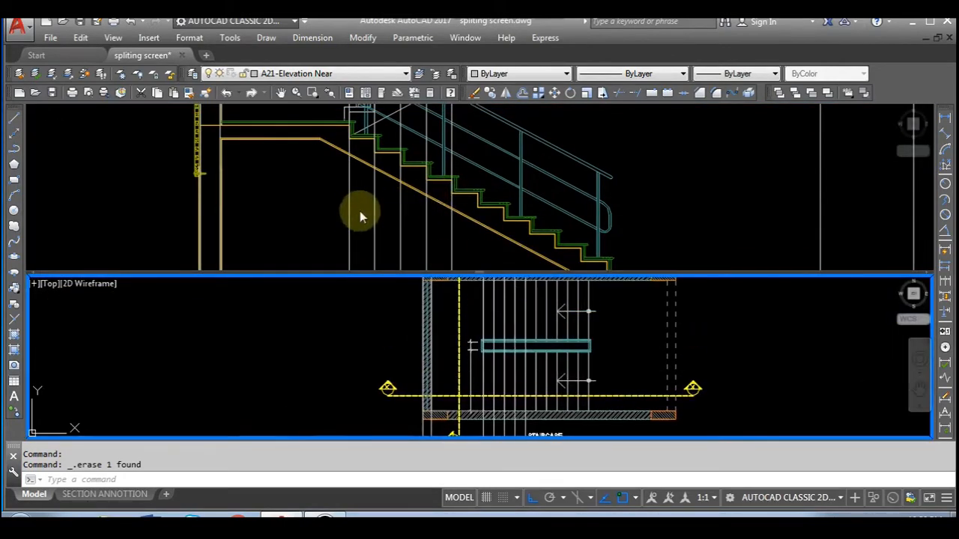
{"action": "left_click", "coordinate": [315, 196]}
{"action": "middle_click_drag", "start_coordinate": [309, 154], "coordinate": [330, 245]}
{"action": "scroll", "coordinate": [393, 167], "scroll_direction": "down", "scroll_amount": 2}
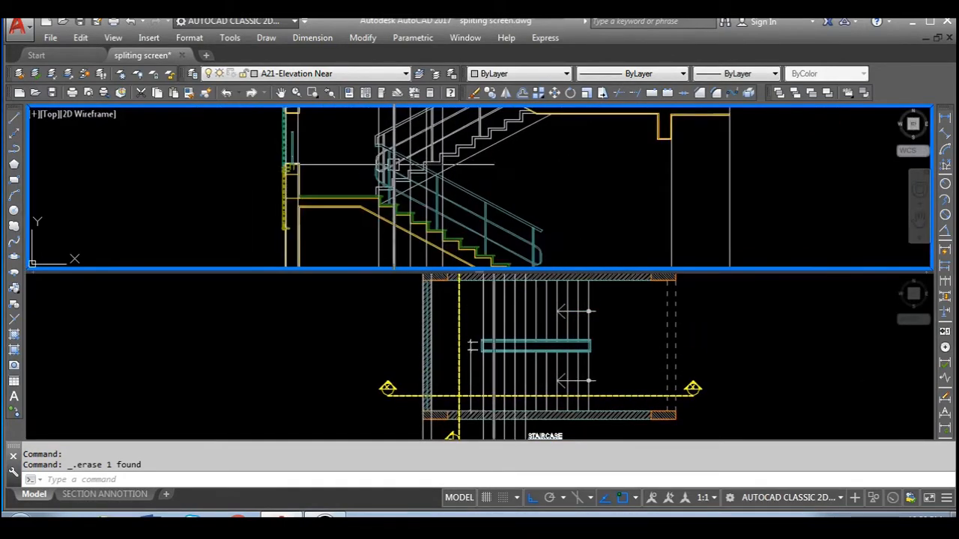
{"action": "left_click", "coordinate": [598, 368]}
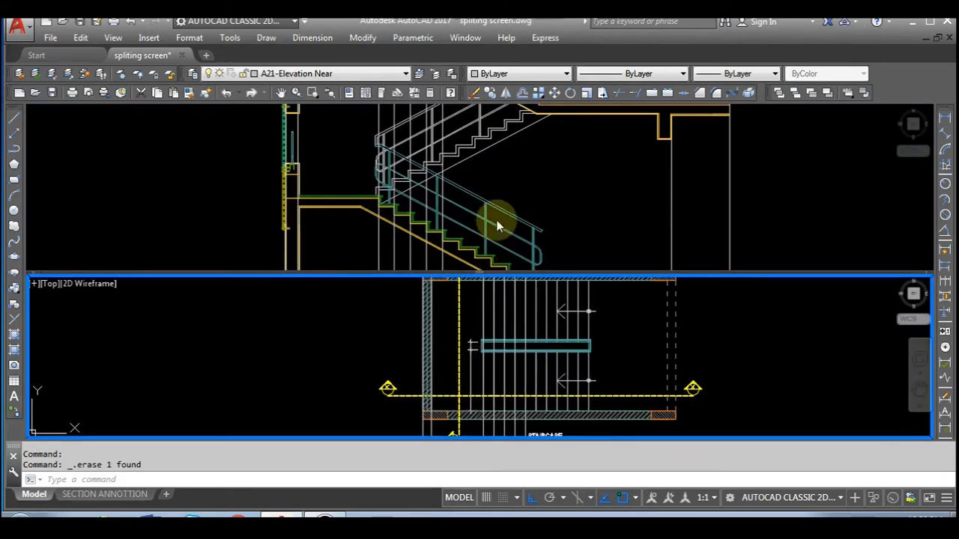
{"action": "left_click", "coordinate": [518, 179]}
{"action": "middle_click_drag", "start_coordinate": [518, 179], "coordinate": [528, 135]}
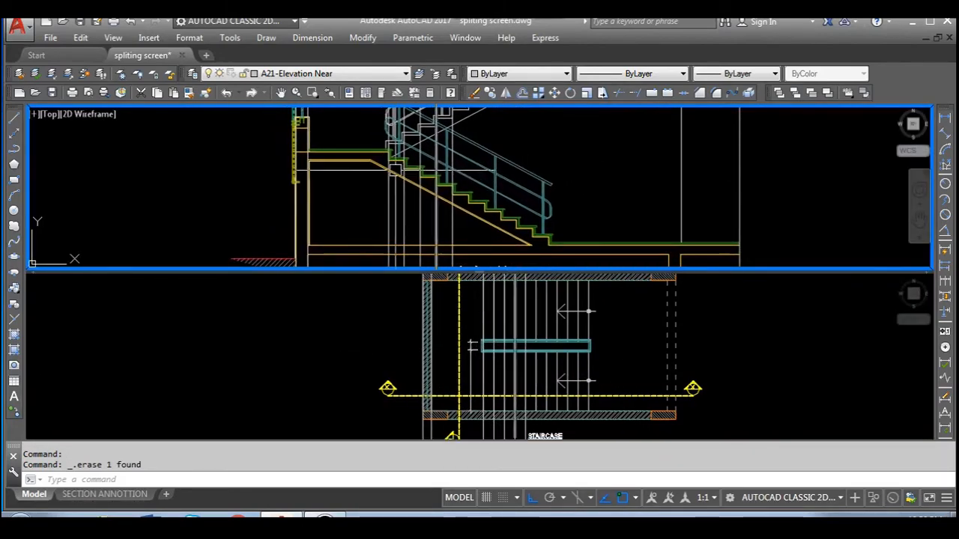
{"action": "left_click", "coordinate": [624, 333]}
{"action": "scroll", "coordinate": [483, 341], "scroll_direction": "down", "scroll_amount": 4}
{"action": "scroll", "coordinate": [520, 332], "scroll_direction": "up", "scroll_amount": 4}
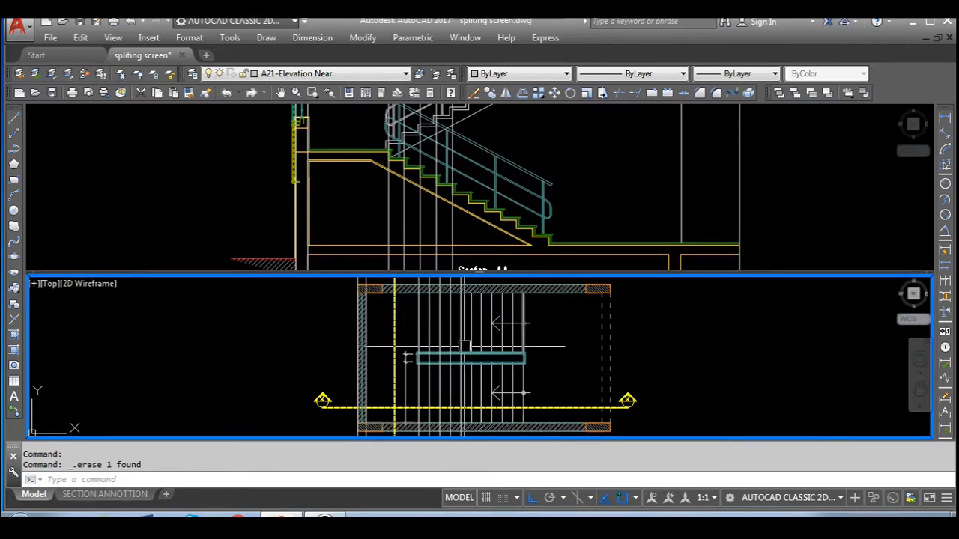
{"action": "scroll", "coordinate": [516, 343], "scroll_direction": "down", "scroll_amount": 3}
{"action": "scroll", "coordinate": [472, 344], "scroll_direction": "up", "scroll_amount": 3}
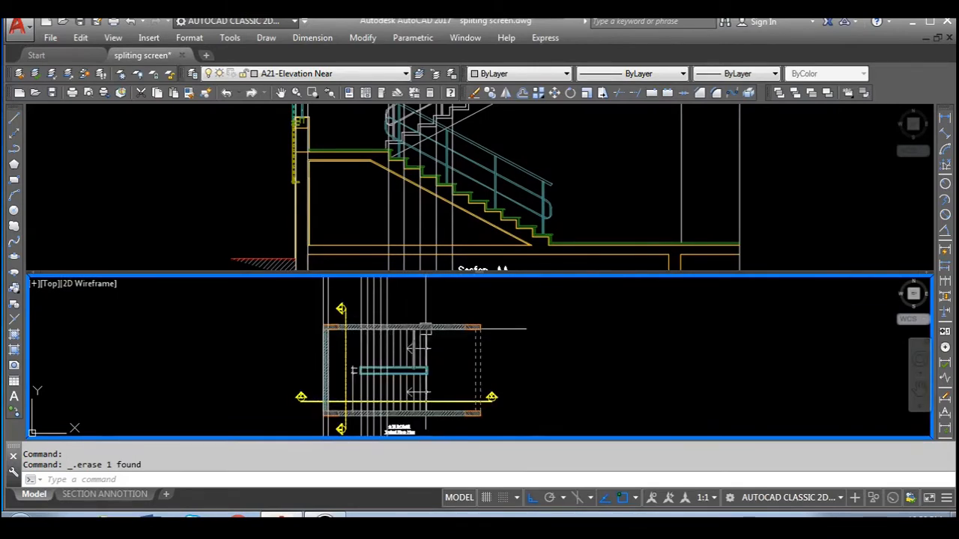
- Erase all remaining projected construction lines through the wall and stair risers with a crossing selection in the lower viewport
{"action": "left_click", "coordinate": [384, 210]}
{"action": "scroll", "coordinate": [384, 206], "scroll_direction": "down", "scroll_amount": 2}
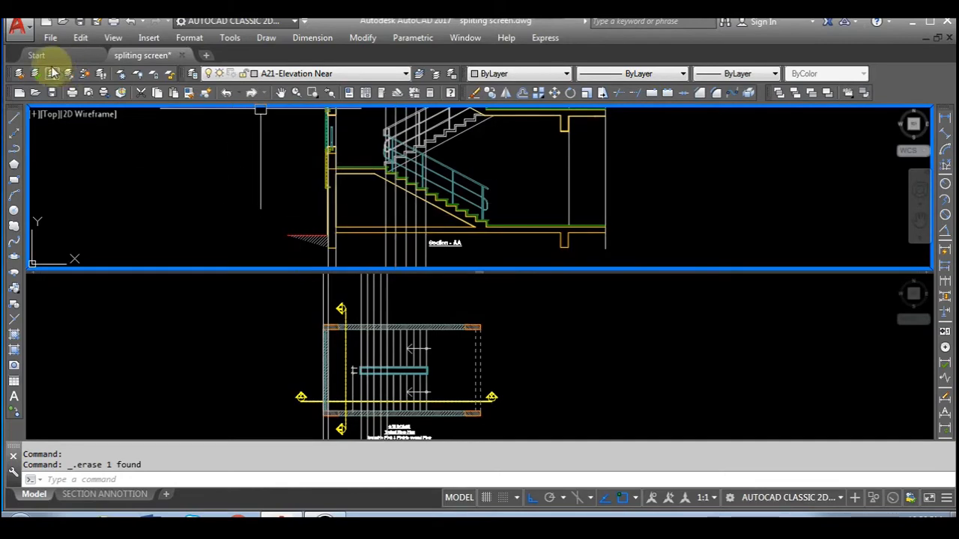
{"action": "left_click", "coordinate": [405, 301]}
{"action": "scroll", "coordinate": [390, 306], "scroll_direction": "down", "scroll_amount": 2}
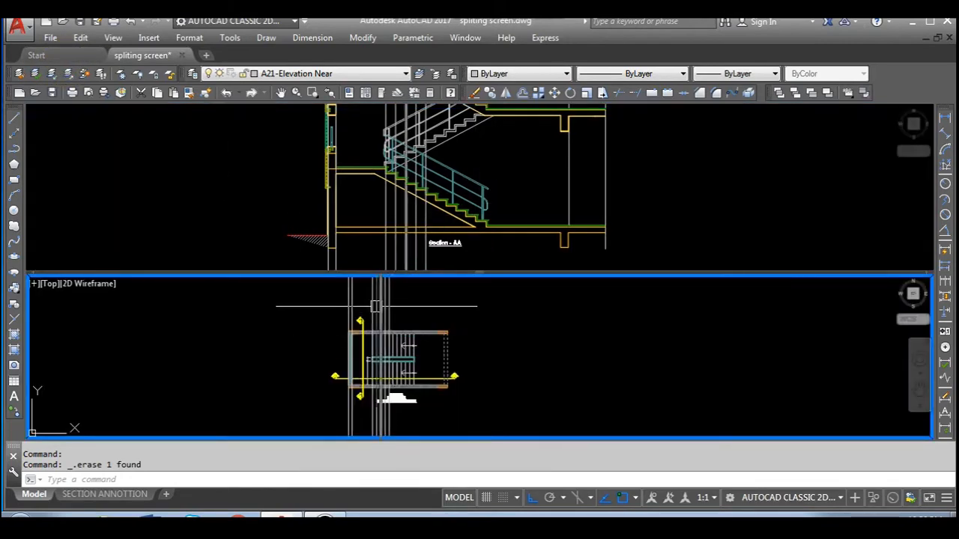
{"action": "scroll", "coordinate": [388, 301], "scroll_direction": "up", "scroll_amount": 6}
{"action": "left_click", "coordinate": [423, 300]}
{"action": "left_click", "coordinate": [179, 338]}
{"action": "key", "text": "Delete"}
{"action": "scroll", "coordinate": [423, 330], "scroll_direction": "down", "scroll_amount": 3}
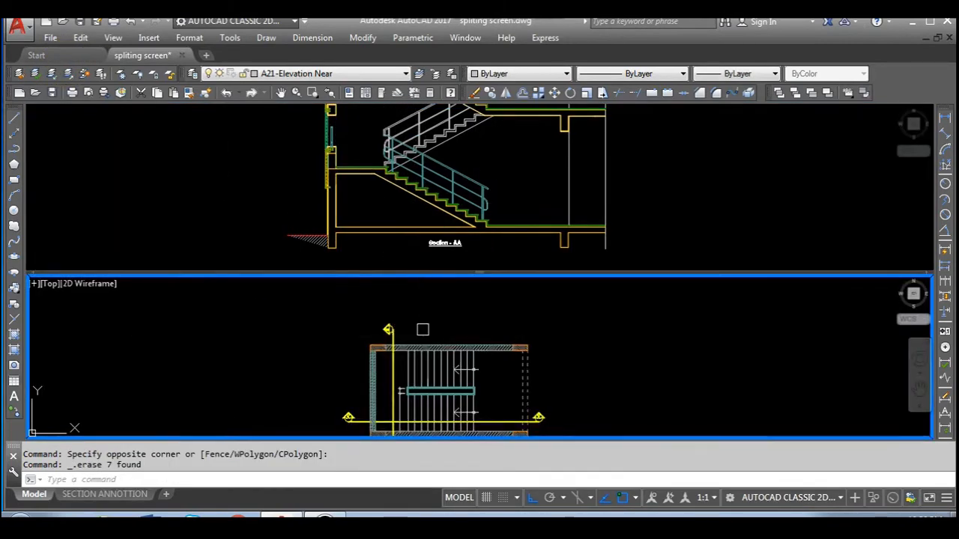
- Draw vertical construction lines (XLINE) through the inner and outer faces of the plan's left wall
{"action": "type", "text": "xl"}
{"action": "key", "text": "Return"}
{"action": "type", "text": "v"}
{"action": "key", "text": "Return"}
{"action": "scroll", "coordinate": [382, 330], "scroll_direction": "up", "scroll_amount": 5}
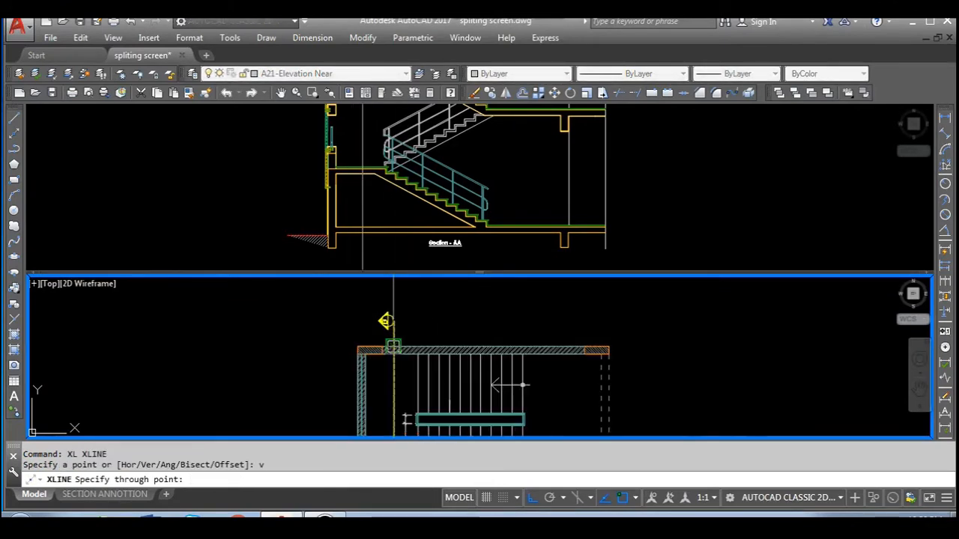
{"action": "left_click", "coordinate": [339, 362]}
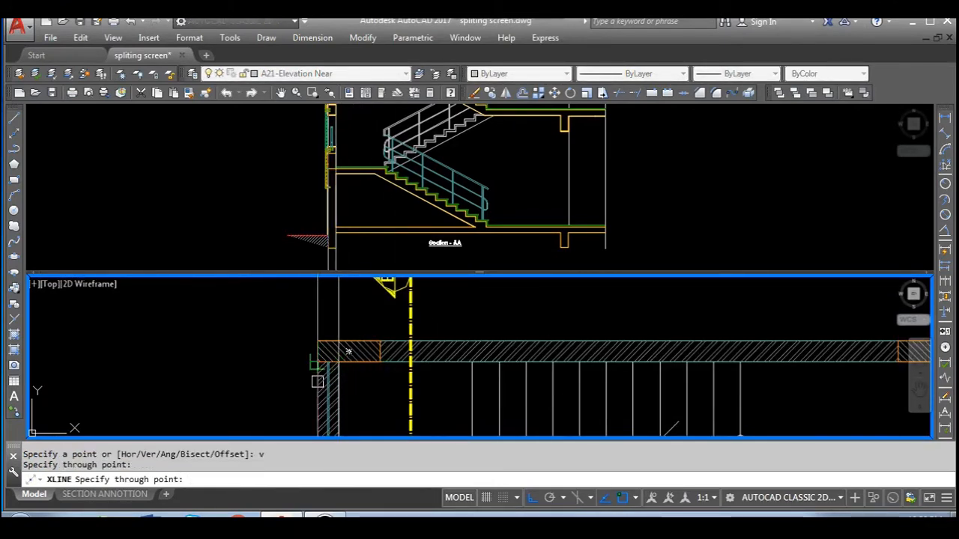
{"action": "key", "text": "Escape"}
- Erase the misplaced vertical construction line that falls inside the left wall's hatch
{"action": "scroll", "coordinate": [364, 332], "scroll_direction": "up", "scroll_amount": 3}
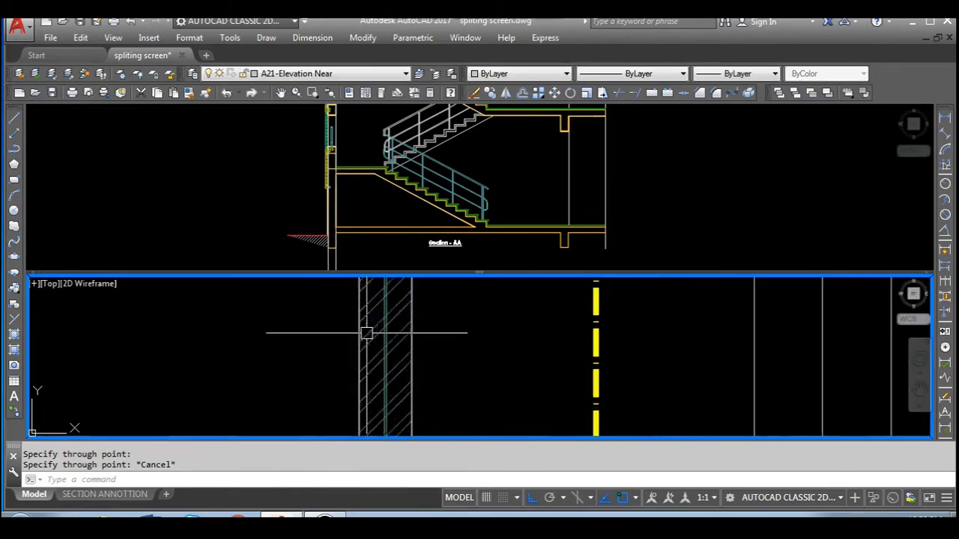
{"action": "key", "text": "Delete"}
{"action": "scroll", "coordinate": [382, 366], "scroll_direction": "down", "scroll_amount": 3}
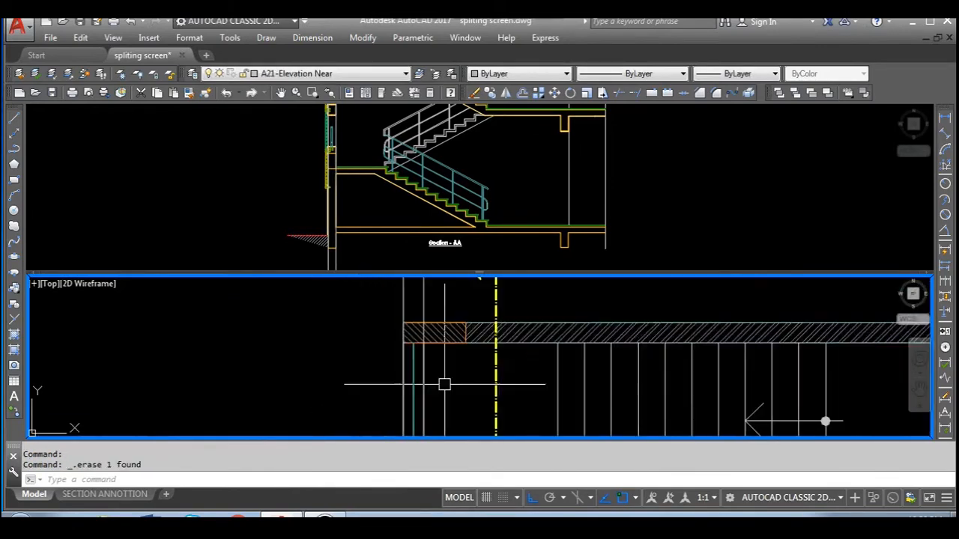
- Check the wall construction lines against section AA in the upper viewport and the staircase plan in the lower viewport
{"action": "left_click", "coordinate": [657, 227]}
{"action": "scroll", "coordinate": [503, 187], "scroll_direction": "down", "scroll_amount": 4}
{"action": "scroll", "coordinate": [556, 223], "scroll_direction": "up", "scroll_amount": 3}
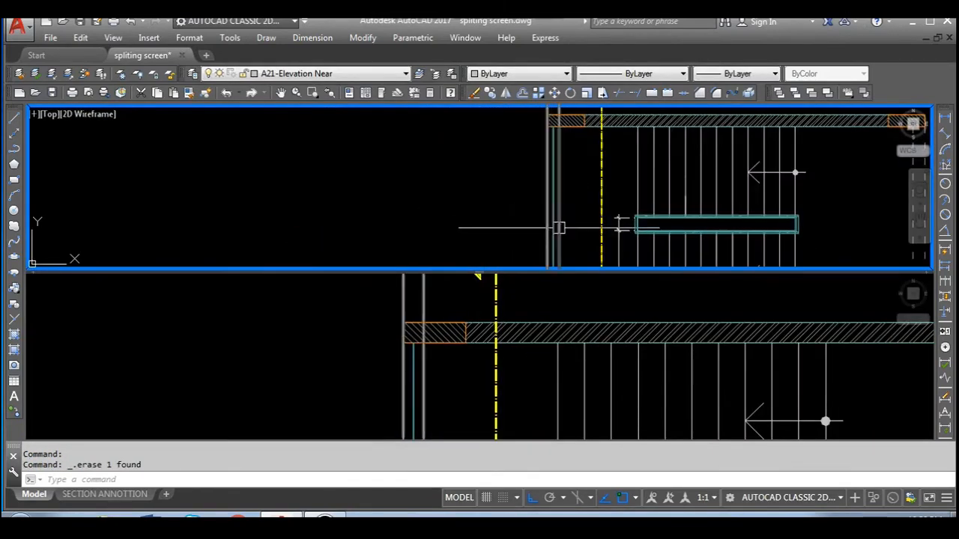
{"action": "scroll", "coordinate": [499, 216], "scroll_direction": "down", "scroll_amount": 4}
{"action": "scroll", "coordinate": [471, 215], "scroll_direction": "down", "scroll_amount": 2}
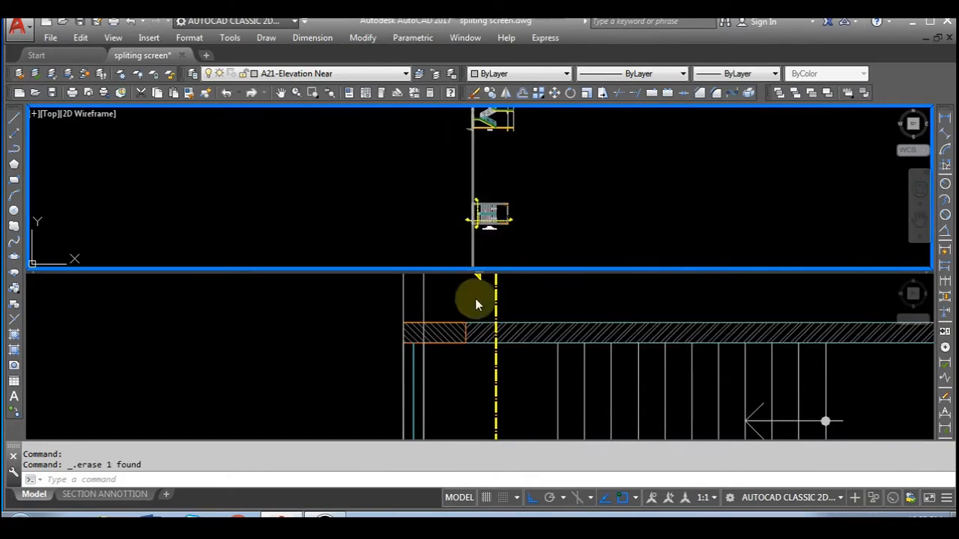
{"action": "scroll", "coordinate": [464, 197], "scroll_direction": "up", "scroll_amount": 6}
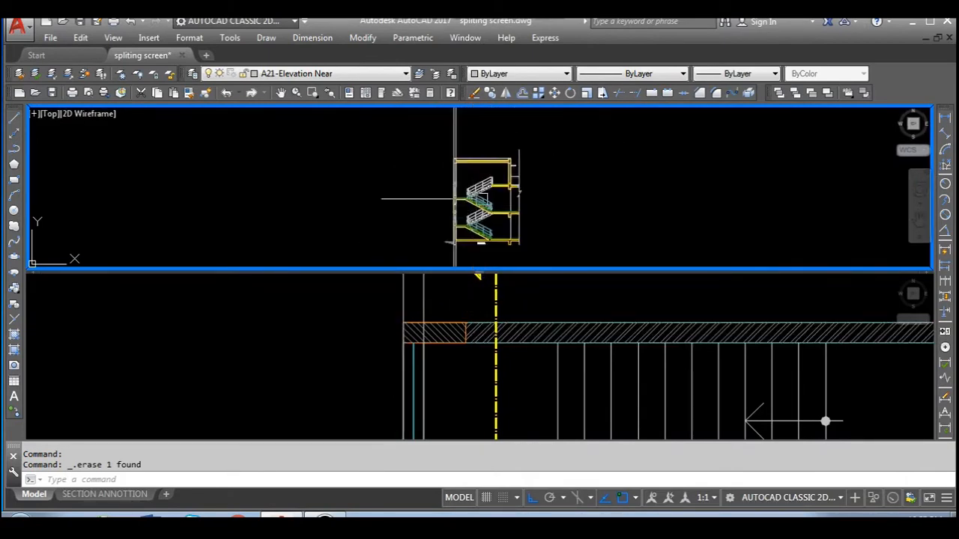
{"action": "left_click", "coordinate": [488, 317]}
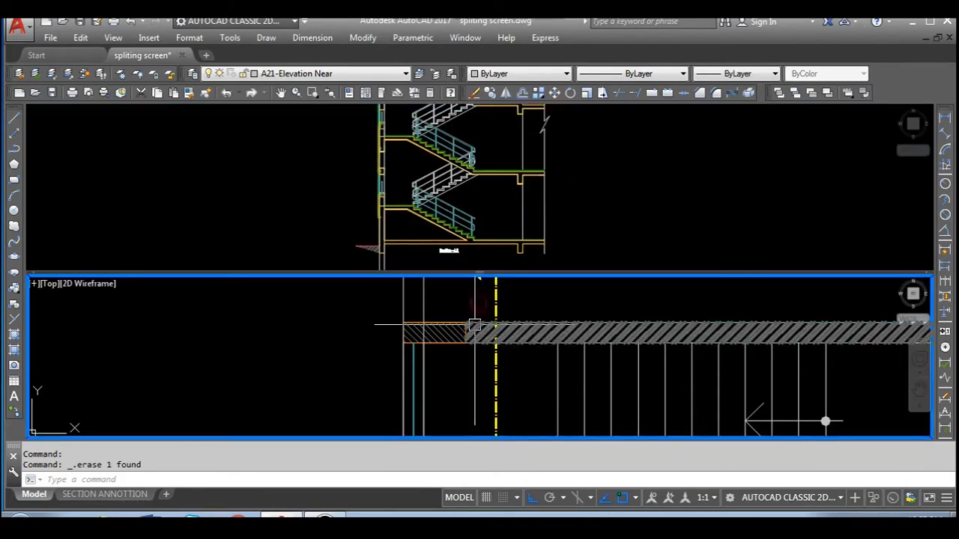
{"action": "scroll", "coordinate": [319, 317], "scroll_direction": "down", "scroll_amount": 3}
{"action": "scroll", "coordinate": [300, 370], "scroll_direction": "down", "scroll_amount": 1}
{"action": "scroll", "coordinate": [381, 375], "scroll_direction": "up", "scroll_amount": 2}
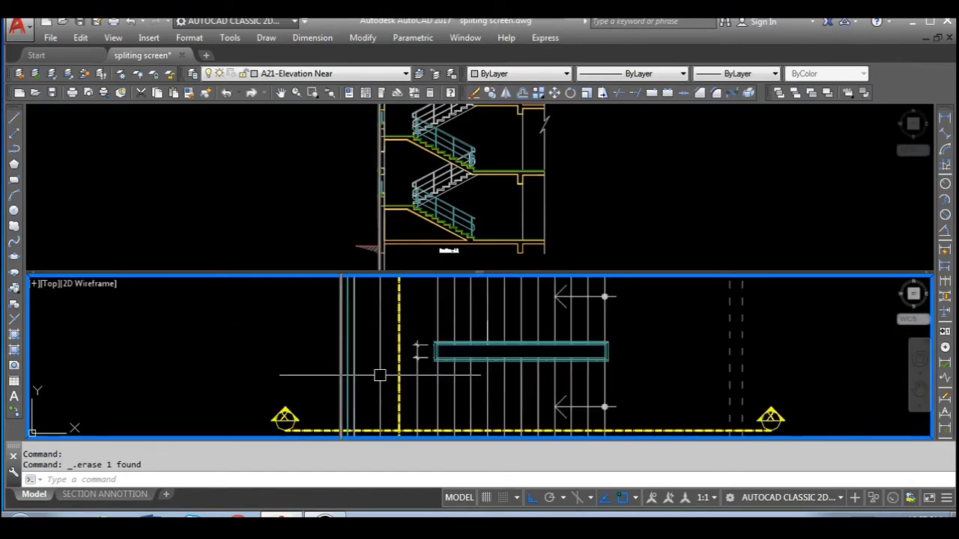
{"action": "scroll", "coordinate": [509, 360], "scroll_direction": "down", "scroll_amount": 1}
{"action": "scroll", "coordinate": [379, 358], "scroll_direction": "down", "scroll_amount": 2}
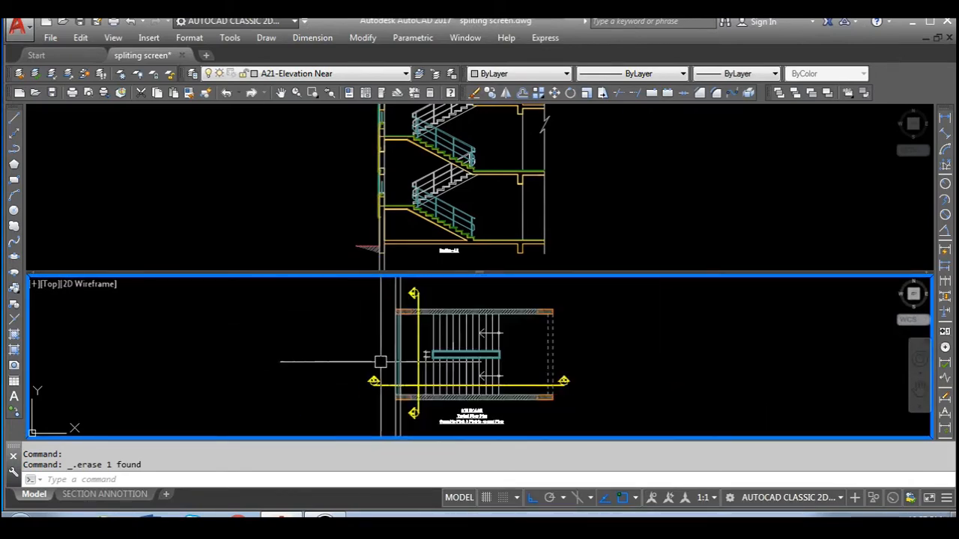
{"action": "scroll", "coordinate": [407, 353], "scroll_direction": "up", "scroll_amount": 2}
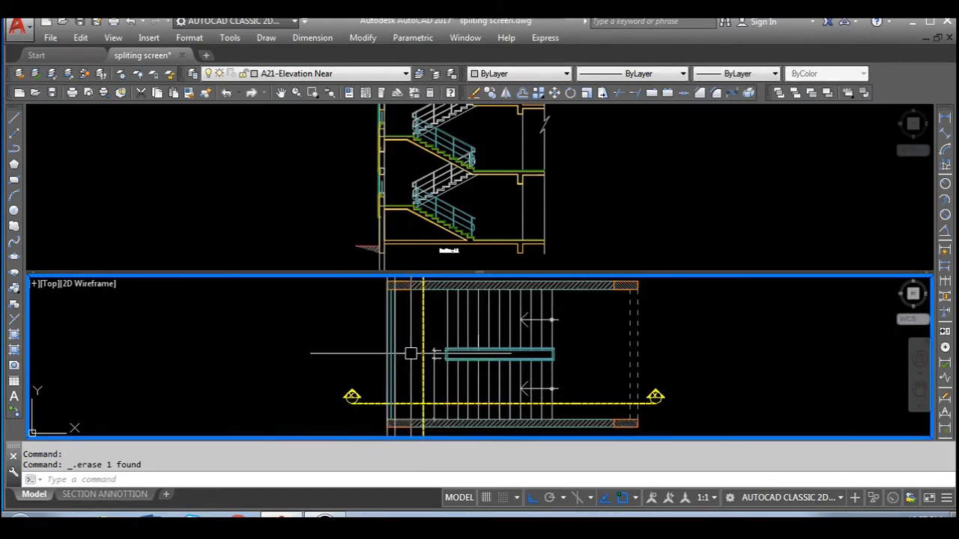
- Make the upper viewport active and return the model space to a single viewport
{"action": "left_click", "coordinate": [575, 229]}
{"action": "left_click", "coordinate": [112, 38]}
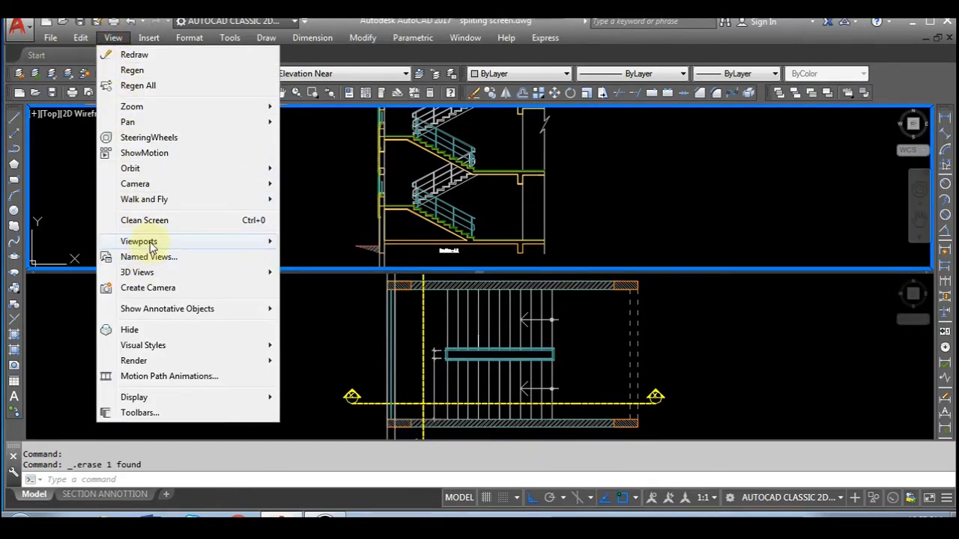
{"action": "mouse_move", "coordinate": [152, 244]}
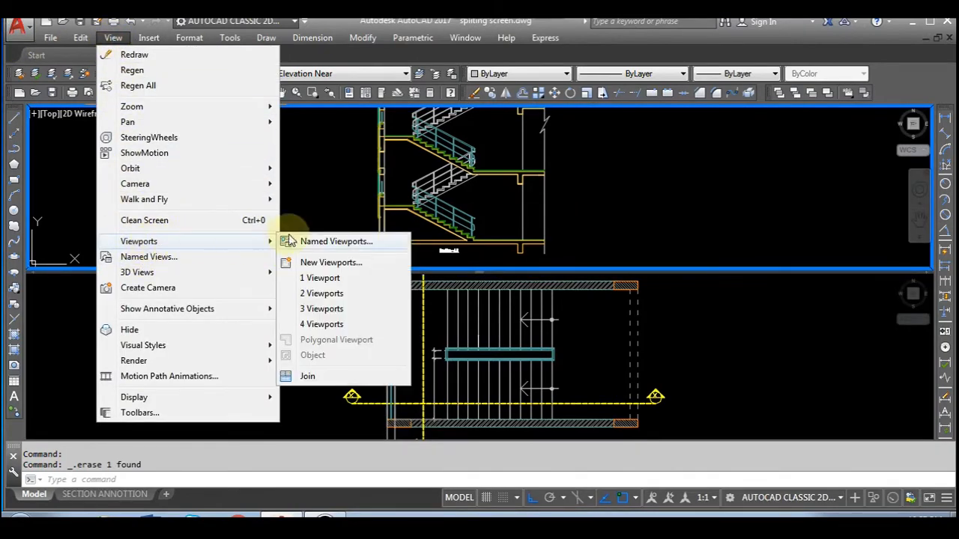
{"action": "left_click", "coordinate": [334, 278]}
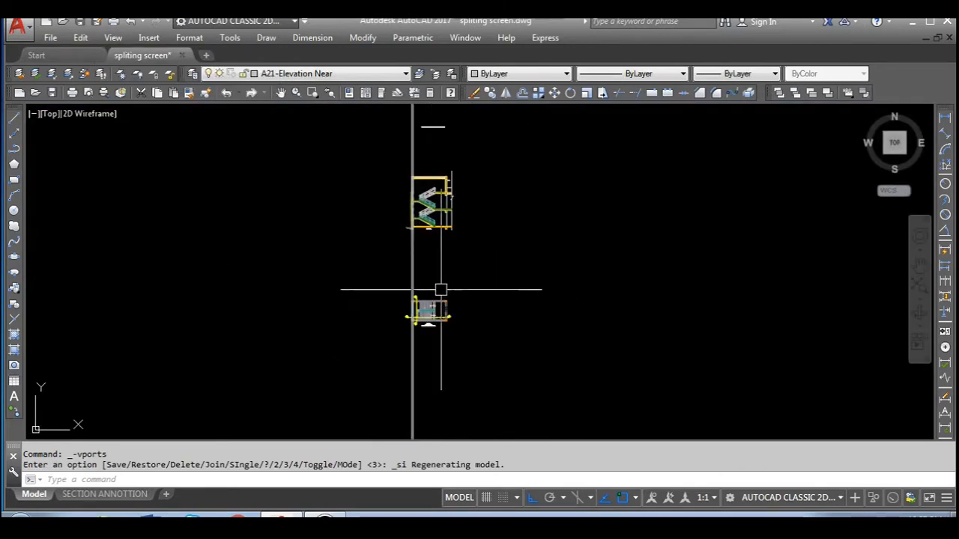
- Erase the two vertical wall construction lines between the section and the plan with a crossing selection
{"action": "scroll", "coordinate": [441, 289], "scroll_direction": "up", "scroll_amount": 3}
{"action": "left_click", "coordinate": [445, 242]}
{"action": "left_click", "coordinate": [373, 274]}
{"action": "key", "text": "Delete"}
{"action": "scroll", "coordinate": [377, 277], "scroll_direction": "down", "scroll_amount": 3}
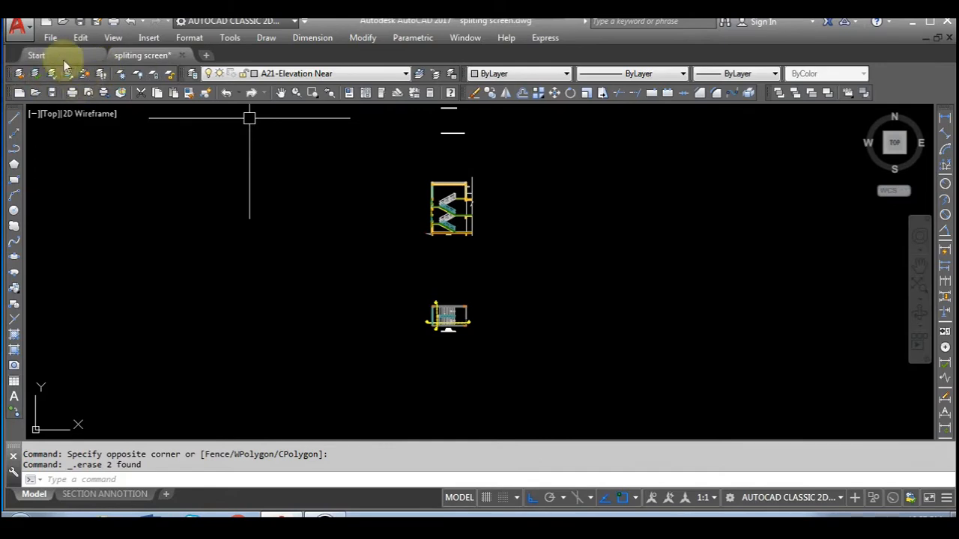
- Split the model space into two viewports with the Vertical configuration
{"action": "left_click", "coordinate": [112, 39]}
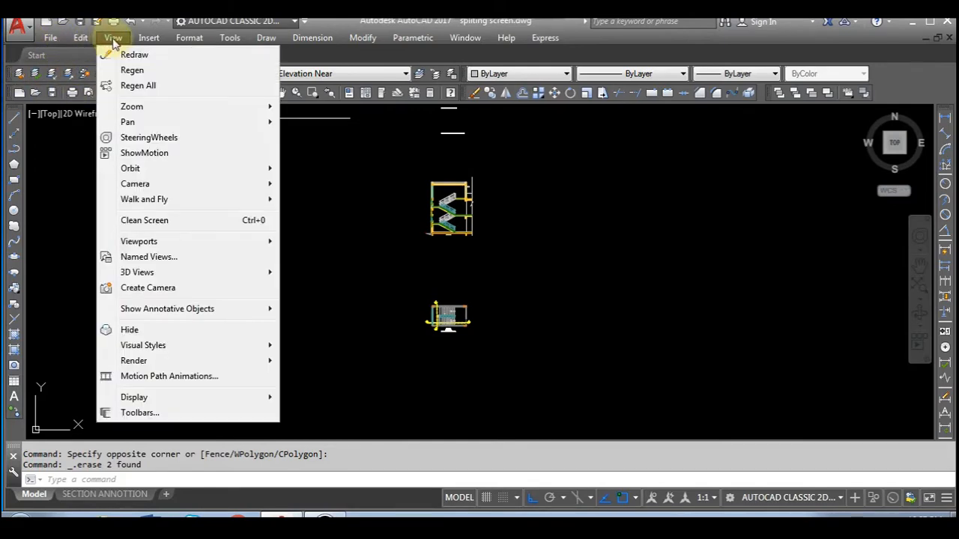
{"action": "mouse_move", "coordinate": [157, 251]}
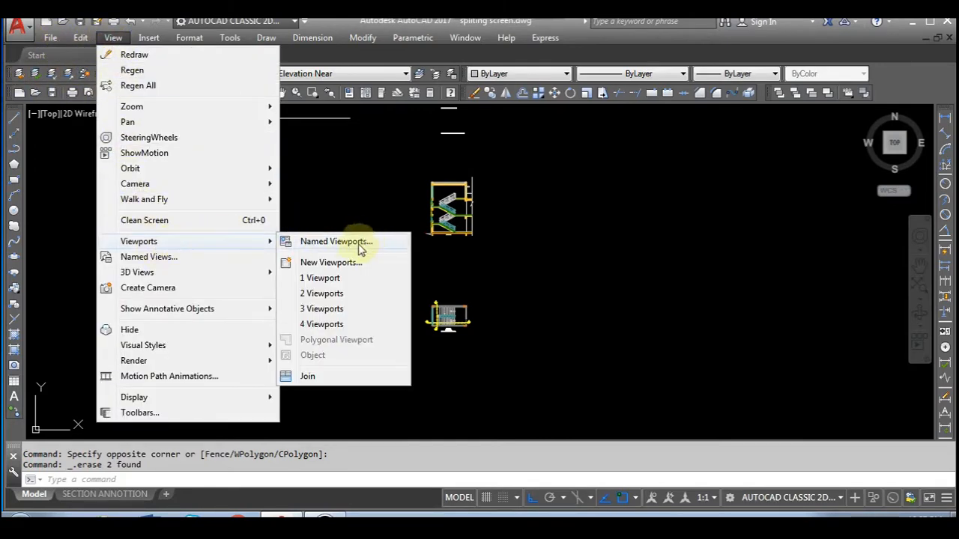
{"action": "left_click", "coordinate": [334, 298]}
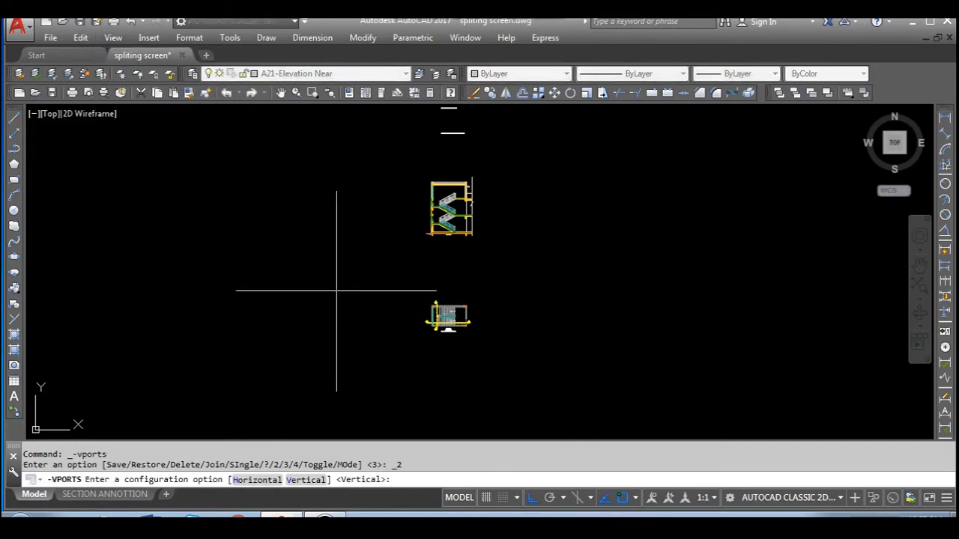
{"action": "type", "text": "v"}
{"action": "key", "text": "Return"}
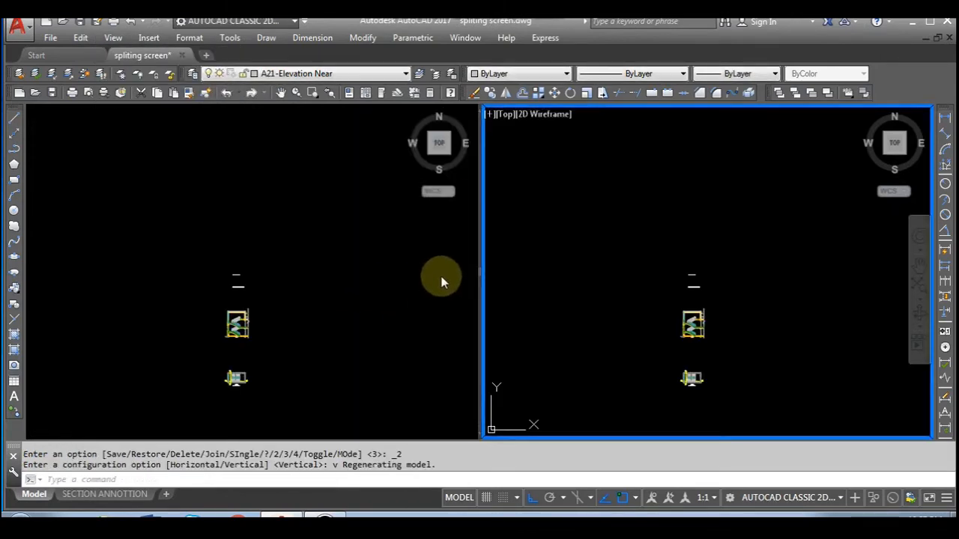
- Make the left viewport active and frame the whole of section AA in it
{"action": "left_click", "coordinate": [360, 300]}
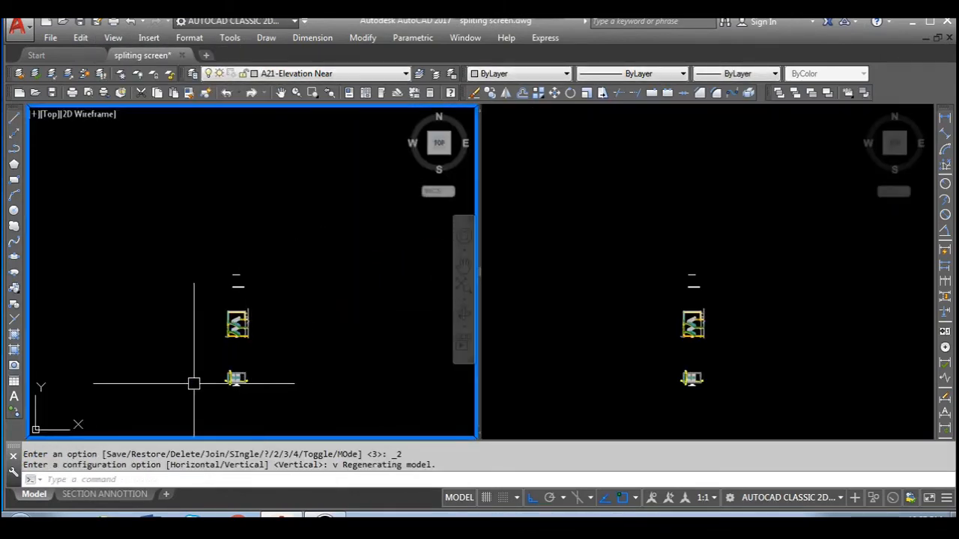
{"action": "scroll", "coordinate": [217, 336], "scroll_direction": "up", "scroll_amount": 5}
{"action": "scroll", "coordinate": [318, 306], "scroll_direction": "up", "scroll_amount": 3}
{"action": "scroll", "coordinate": [319, 306], "scroll_direction": "down", "scroll_amount": 2}
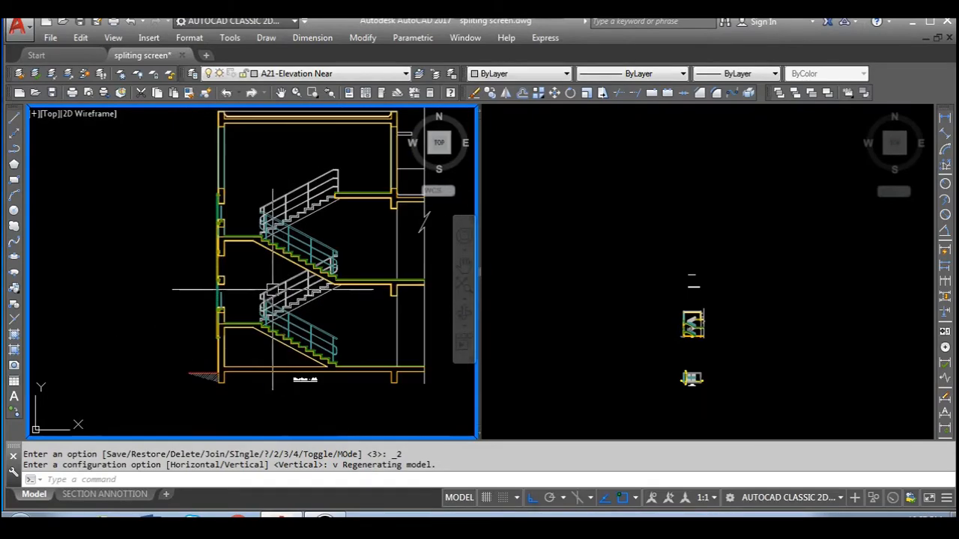
- Make the right viewport active and frame the stair flights and title of the typical floor plan in it
{"action": "left_click", "coordinate": [552, 316]}
{"action": "scroll", "coordinate": [708, 389], "scroll_direction": "up", "scroll_amount": 4}
{"action": "scroll", "coordinate": [708, 389], "scroll_direction": "up", "scroll_amount": 4}
{"action": "scroll", "coordinate": [675, 389], "scroll_direction": "down", "scroll_amount": 3}
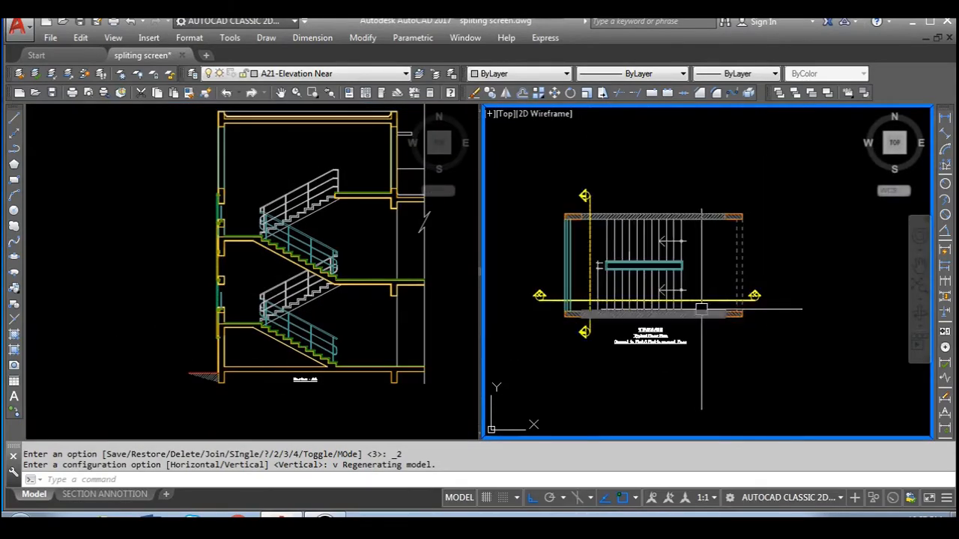
{"action": "scroll", "coordinate": [633, 395], "scroll_direction": "up", "scroll_amount": 4}
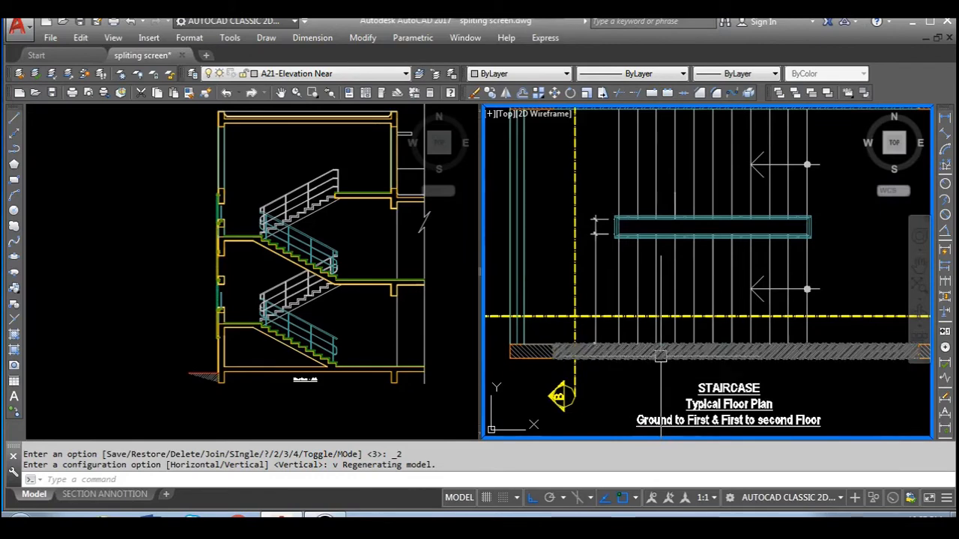
{"action": "scroll", "coordinate": [816, 326], "scroll_direction": "up", "scroll_amount": 2}
{"action": "scroll", "coordinate": [801, 265], "scroll_direction": "down", "scroll_amount": 2}
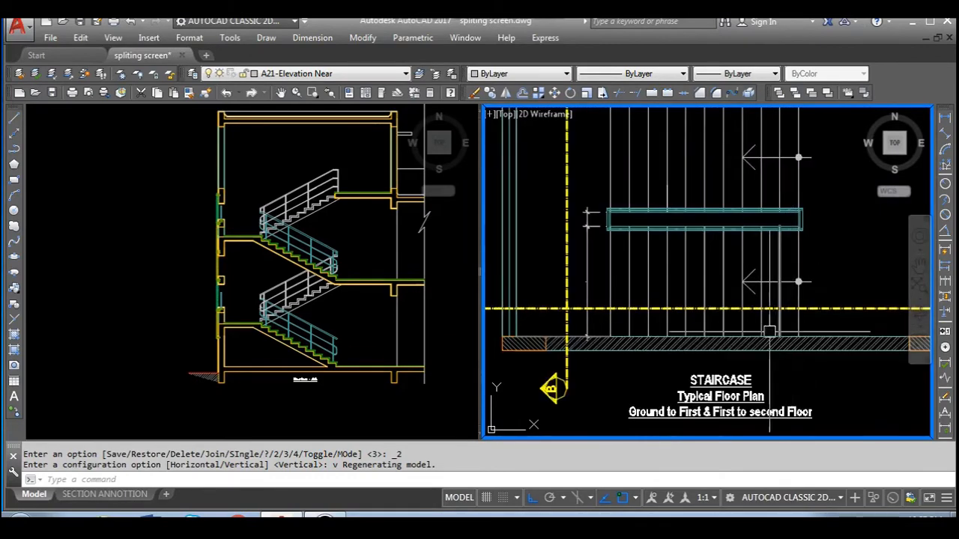
- Enlarge the lowest stair flight of section AA in the left viewport and frame the entire floor plan in the right viewport
{"action": "left_click", "coordinate": [327, 414]}
{"action": "scroll", "coordinate": [352, 382], "scroll_direction": "up", "scroll_amount": 5}
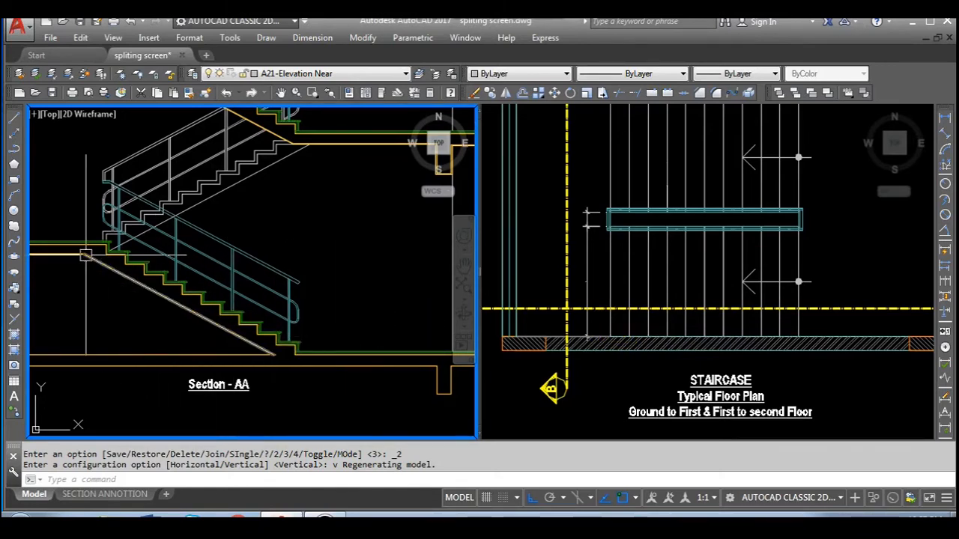
{"action": "left_click", "coordinate": [585, 404]}
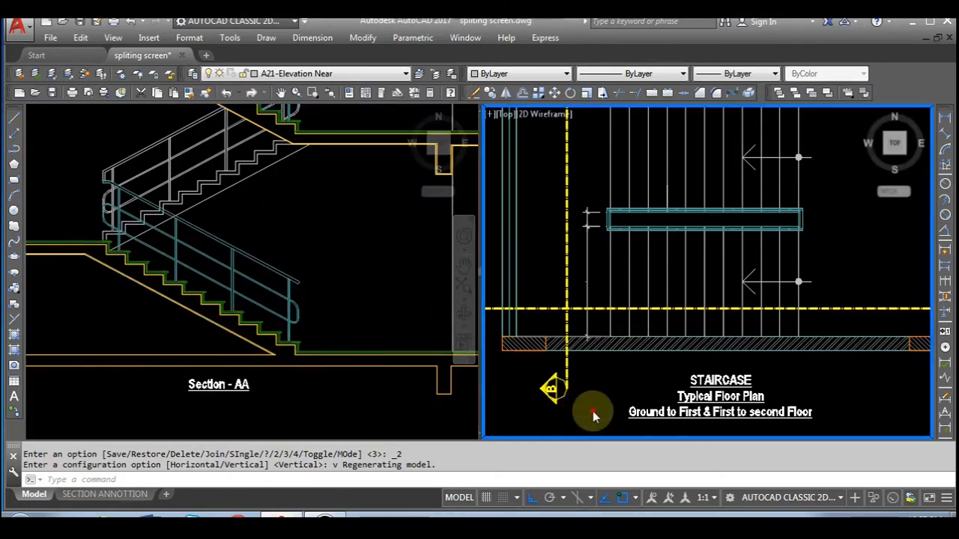
{"action": "scroll", "coordinate": [622, 320], "scroll_direction": "down", "scroll_amount": 5}
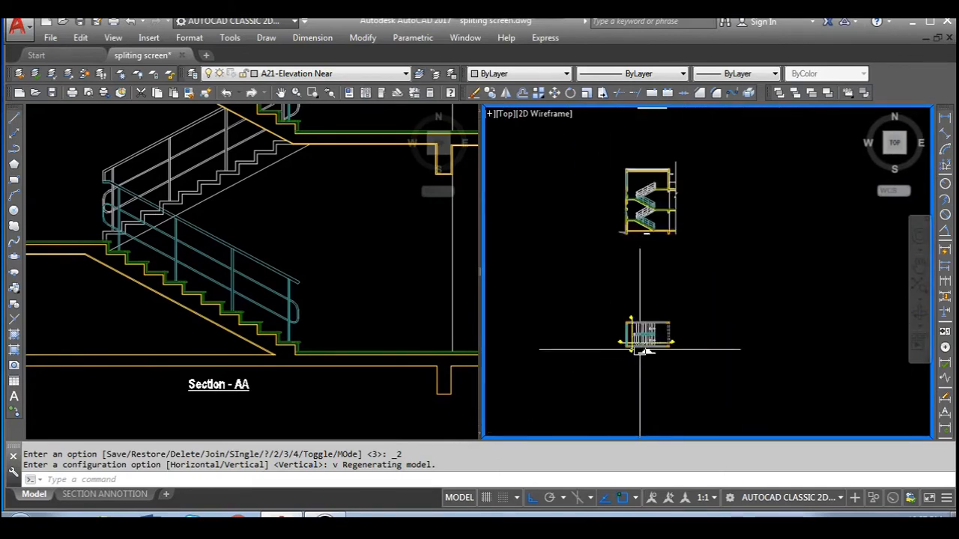
{"action": "scroll", "coordinate": [643, 348], "scroll_direction": "up", "scroll_amount": 2}
{"action": "scroll", "coordinate": [642, 348], "scroll_direction": "up", "scroll_amount": 3}
{"action": "scroll", "coordinate": [643, 348], "scroll_direction": "down", "scroll_amount": 6}
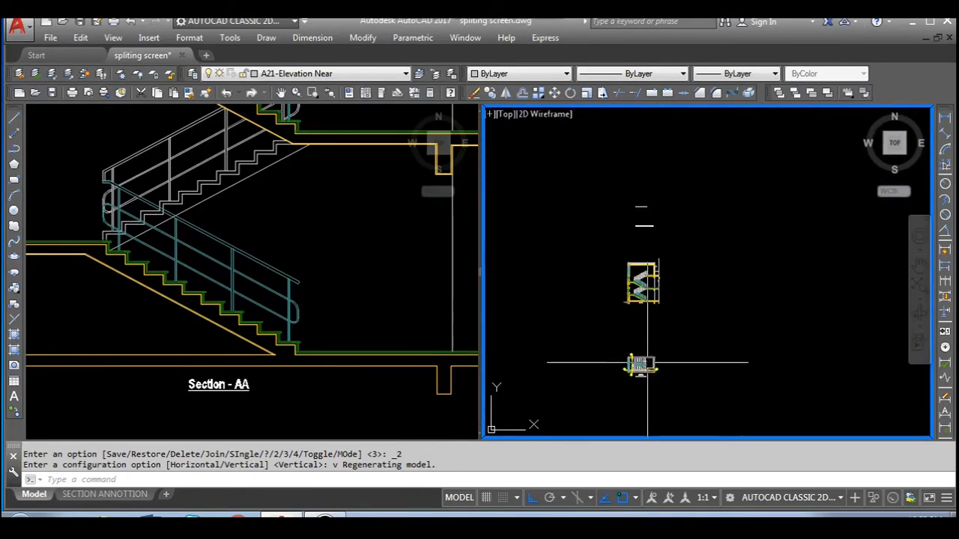
{"action": "scroll", "coordinate": [613, 265], "scroll_direction": "up", "scroll_amount": 4}
{"action": "scroll", "coordinate": [730, 281], "scroll_direction": "up", "scroll_amount": 2}
{"action": "scroll", "coordinate": [696, 338], "scroll_direction": "down", "scroll_amount": 6}
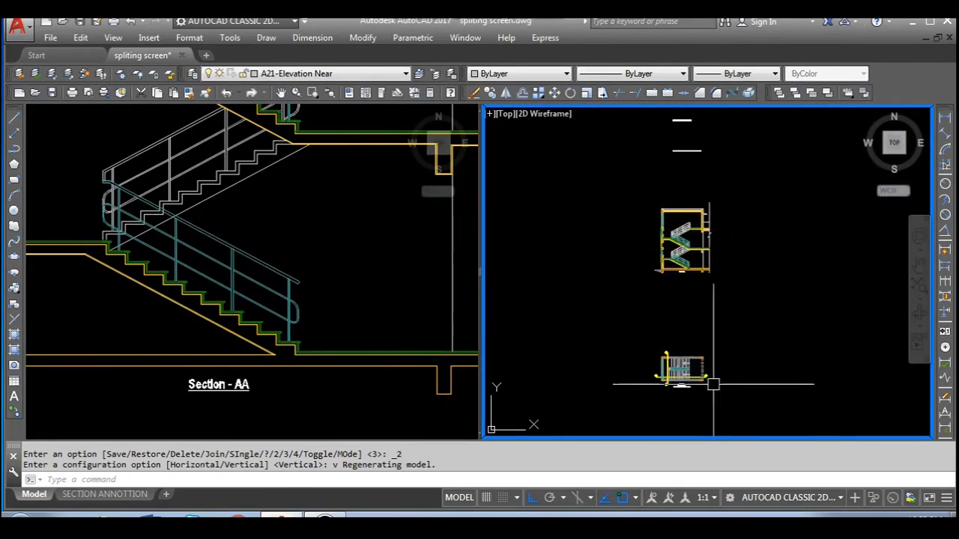
{"action": "scroll", "coordinate": [710, 404], "scroll_direction": "up", "scroll_amount": 4}
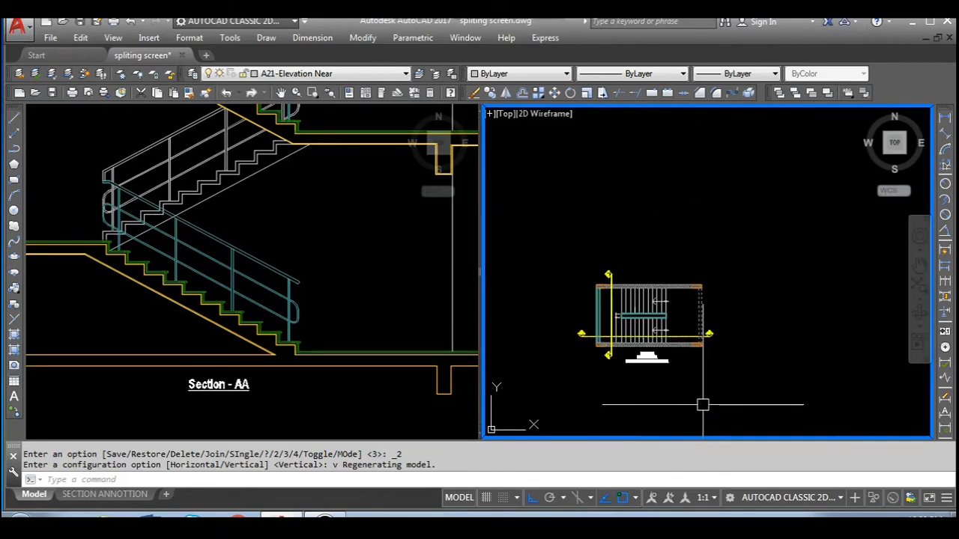
{"action": "scroll", "coordinate": [607, 355], "scroll_direction": "up", "scroll_amount": 4}
{"action": "scroll", "coordinate": [592, 384], "scroll_direction": "down", "scroll_amount": 2}
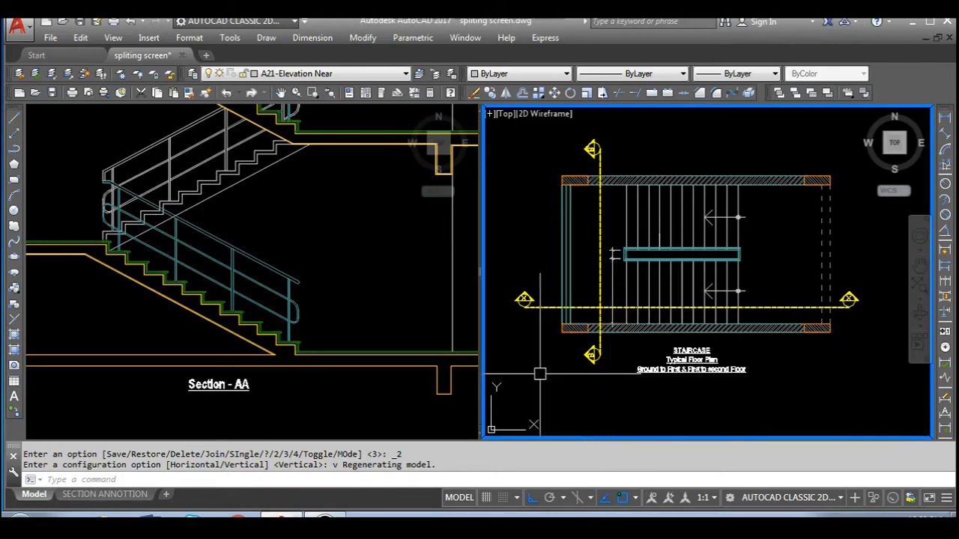
- Restore the model space to a single viewport and split it into four viewports
{"action": "left_click", "coordinate": [113, 38]}
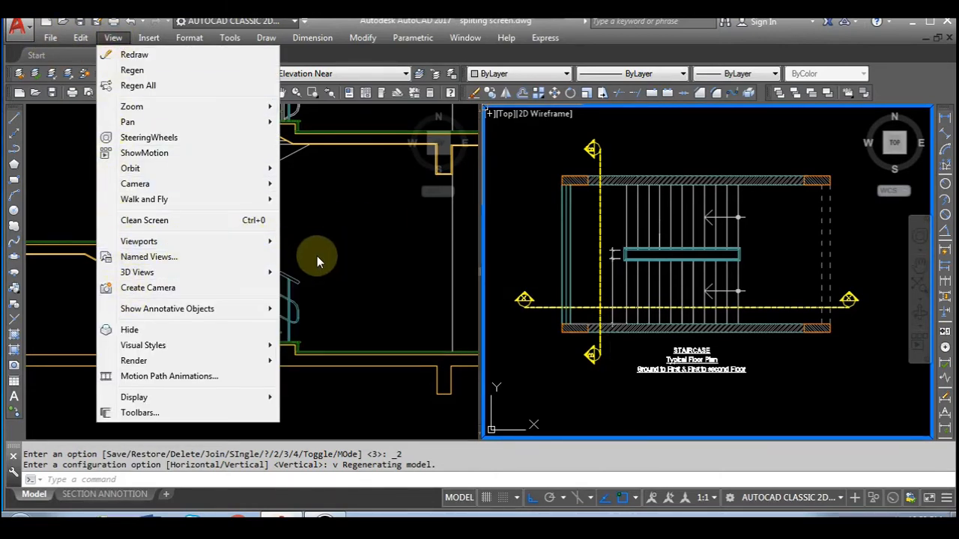
{"action": "mouse_move", "coordinate": [239, 250]}
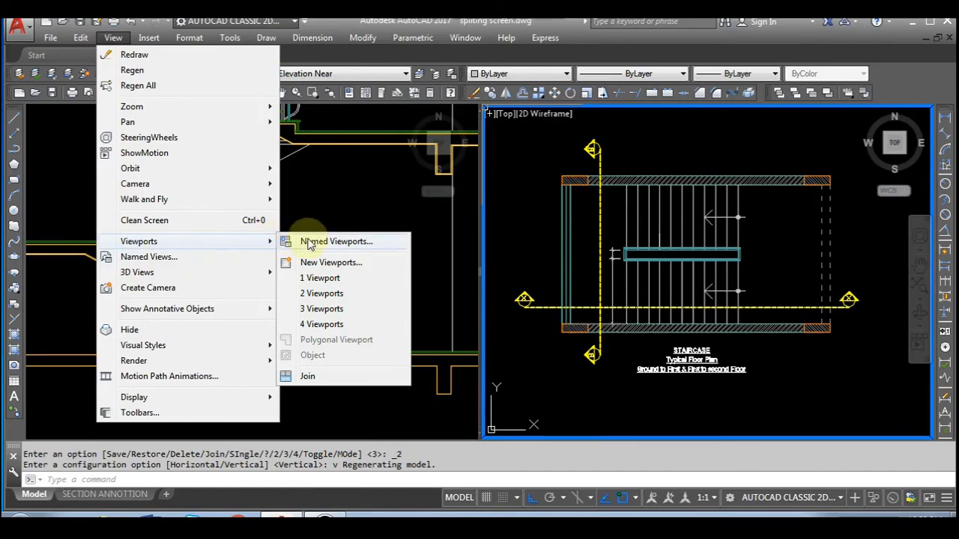
{"action": "left_click", "coordinate": [323, 278]}
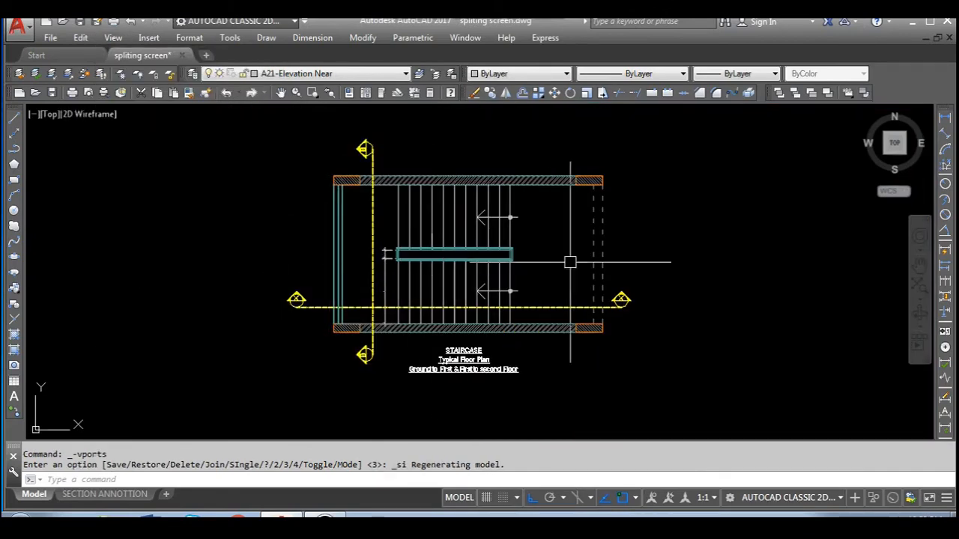
{"action": "left_click", "coordinate": [113, 37]}
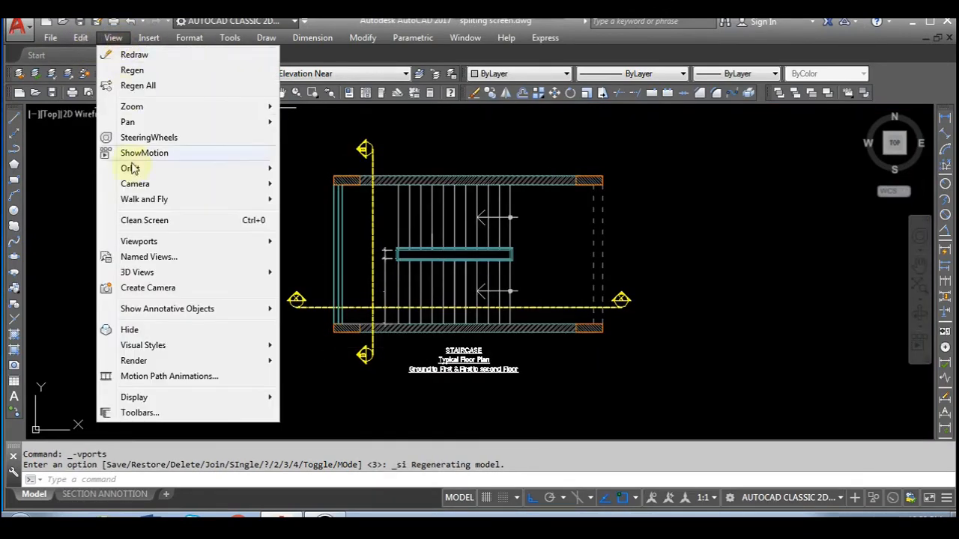
{"action": "mouse_move", "coordinate": [238, 240]}
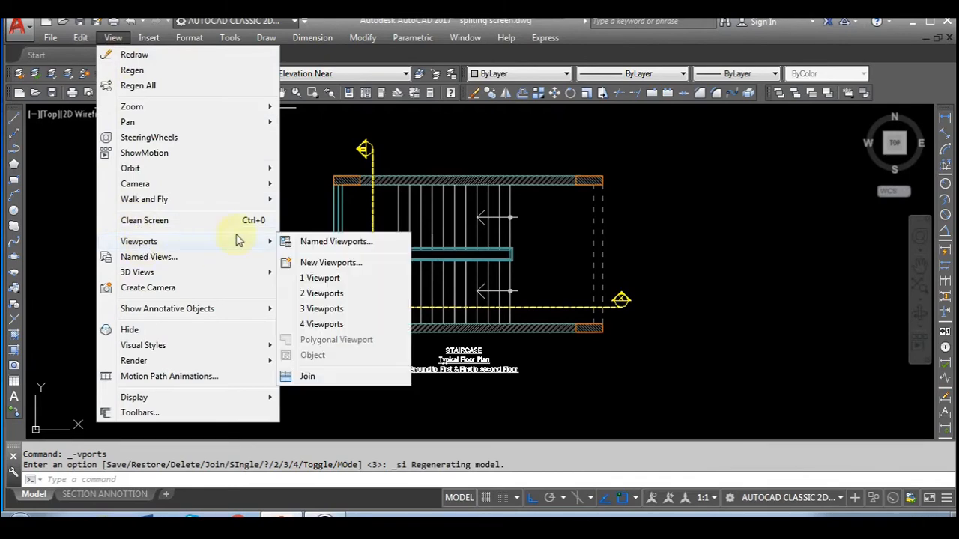
{"action": "left_click", "coordinate": [324, 324]}
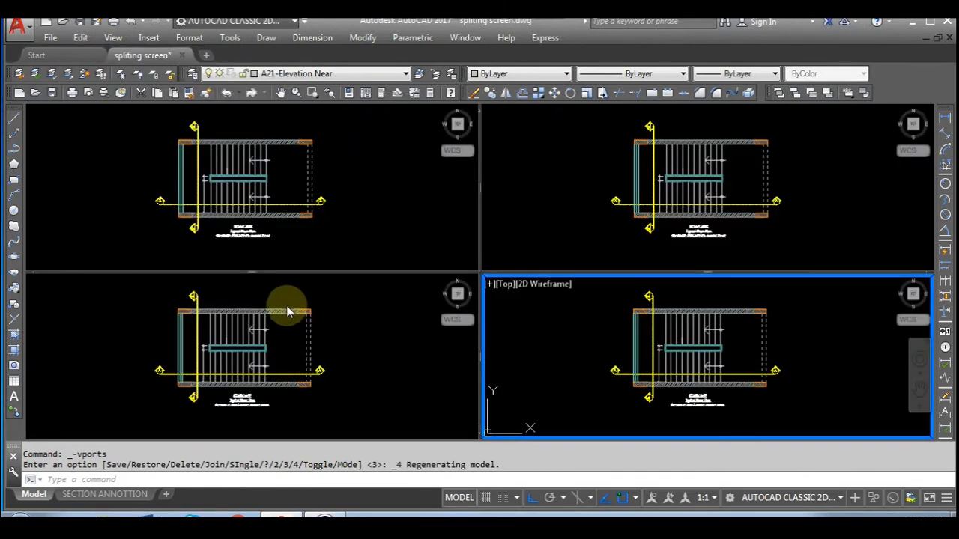
- Make the upper-left viewport active and frame the whole of section AA in it
{"action": "left_click", "coordinate": [391, 215]}
{"action": "scroll", "coordinate": [322, 214], "scroll_direction": "down", "scroll_amount": 5}
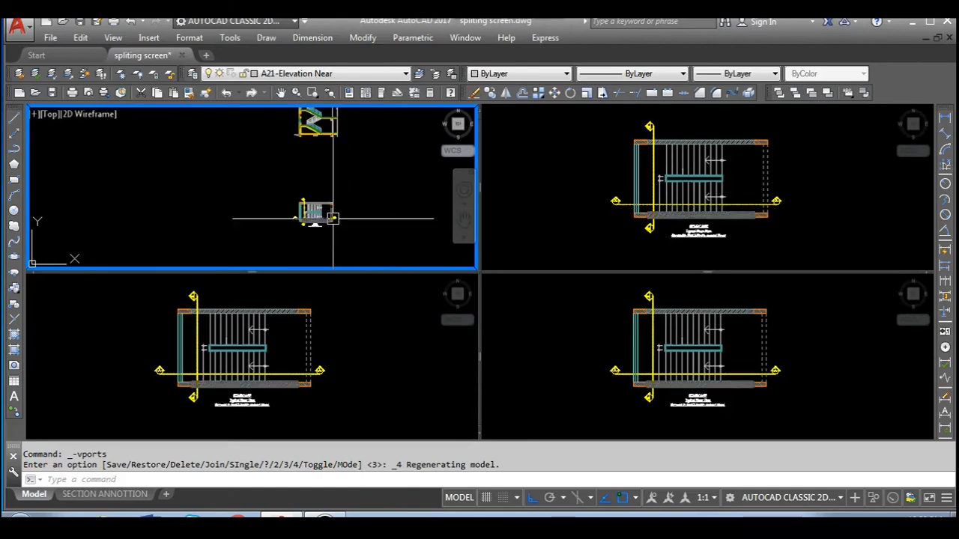
{"action": "scroll", "coordinate": [326, 202], "scroll_direction": "up", "scroll_amount": 10}
{"action": "scroll", "coordinate": [326, 201], "scroll_direction": "down", "scroll_amount": 5}
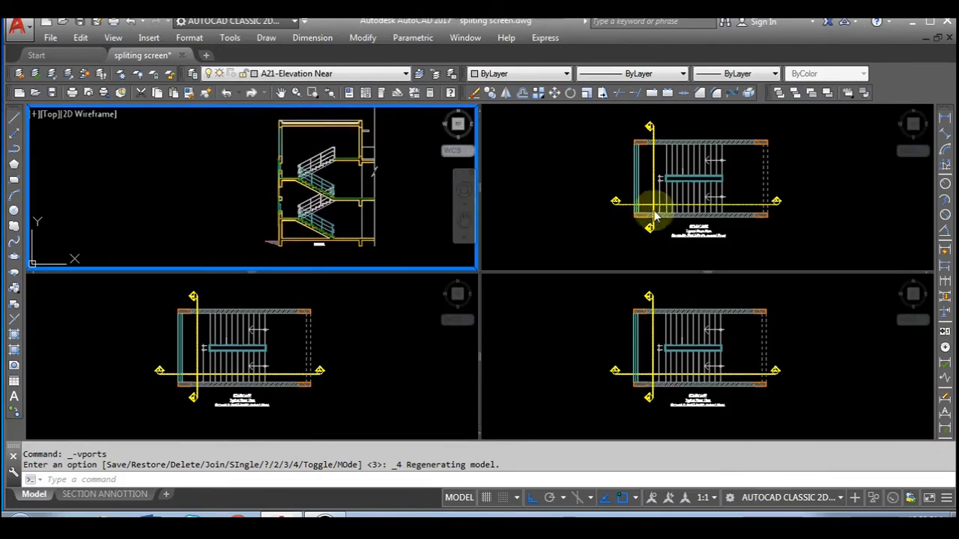
- Make the upper-right viewport active and frame the PRIME CAD SOLUTIONS text in it
{"action": "left_click", "coordinate": [582, 242]}
{"action": "scroll", "coordinate": [618, 234], "scroll_direction": "down", "scroll_amount": 10}
{"action": "scroll", "coordinate": [599, 180], "scroll_direction": "up", "scroll_amount": 8}
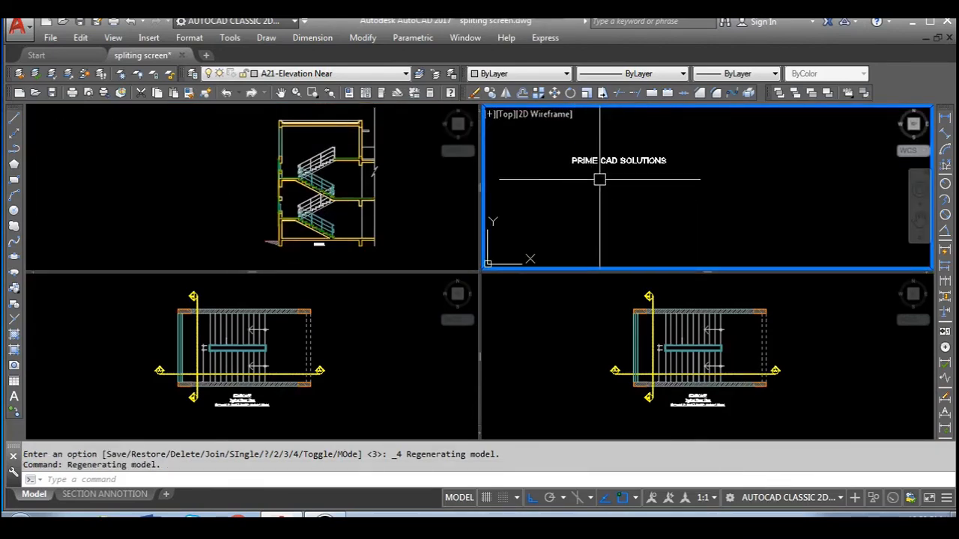
- Activate the lower-right, lower-left and upper-left viewports one after another
{"action": "left_click", "coordinate": [592, 326]}
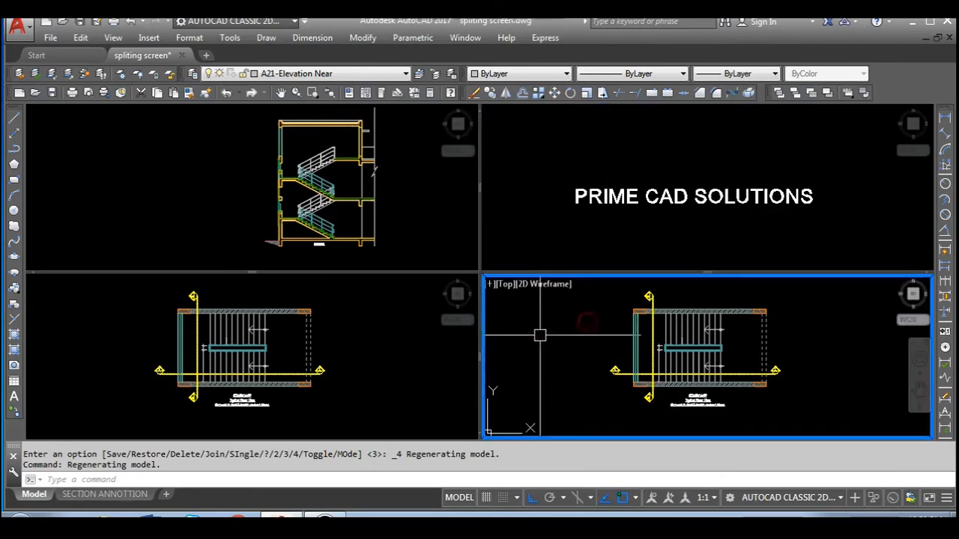
{"action": "left_click", "coordinate": [428, 349]}
{"action": "left_click", "coordinate": [407, 246]}
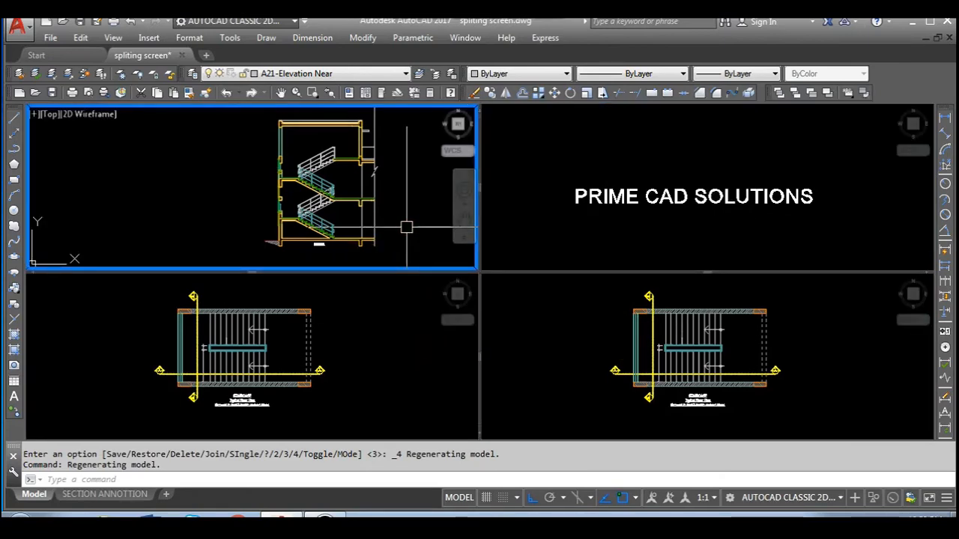
{"action": "type", "text": "l"}
{"action": "key", "text": "Return"}
{"action": "key", "text": "Escape"}
- Copy the landing slab's bottom line from section AA to just below the PRIME CAD SOLUTIONS text in the upper-right viewport, with Ortho off
{"action": "scroll", "coordinate": [360, 195], "scroll_direction": "up", "scroll_amount": 4}
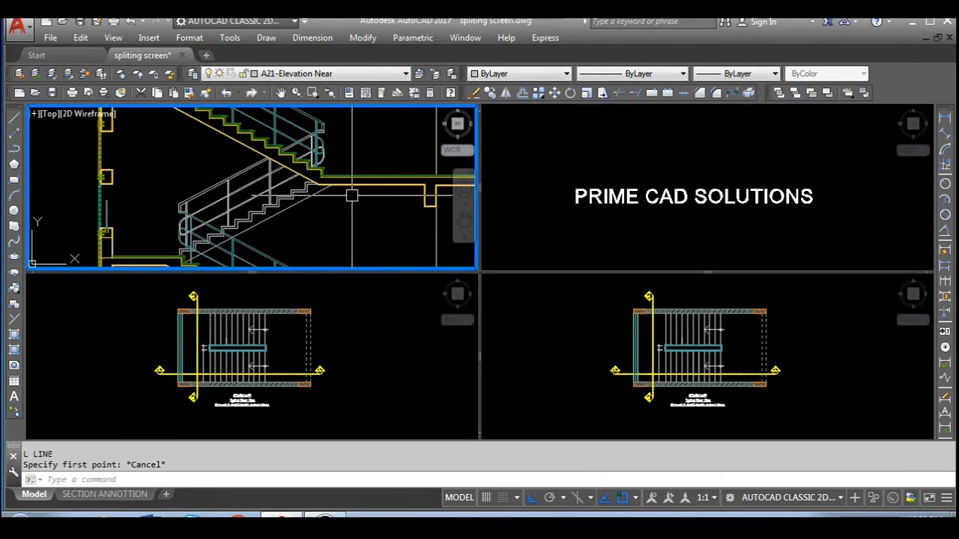
{"action": "left_click", "coordinate": [355, 187]}
{"action": "type", "text": "co"}
{"action": "key", "text": "Return"}
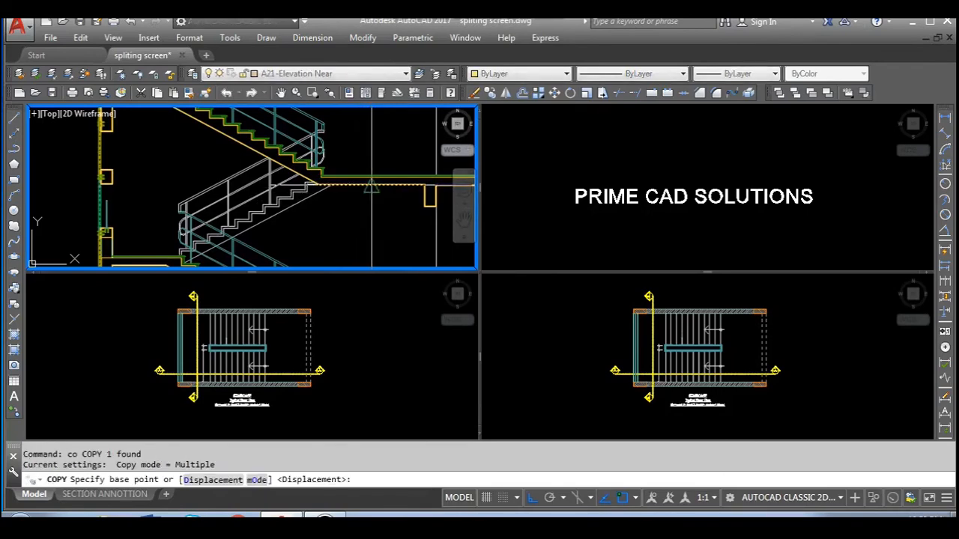
{"action": "left_click", "coordinate": [357, 195]}
{"action": "scroll", "coordinate": [359, 187], "scroll_direction": "down", "scroll_amount": 3}
{"action": "key", "text": "F8"}
{"action": "left_click", "coordinate": [640, 234]}
{"action": "key", "text": "Escape"}
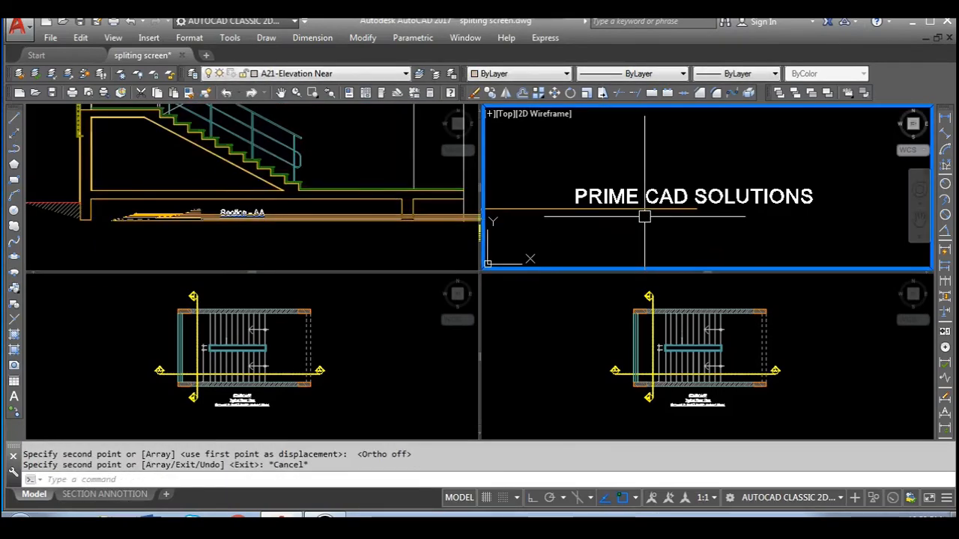
{"action": "key", "text": "Escape"}
- Activate each of the four viewports in turn, ending with the lower-right one, and regenerate the model there
{"action": "left_click", "coordinate": [402, 240]}
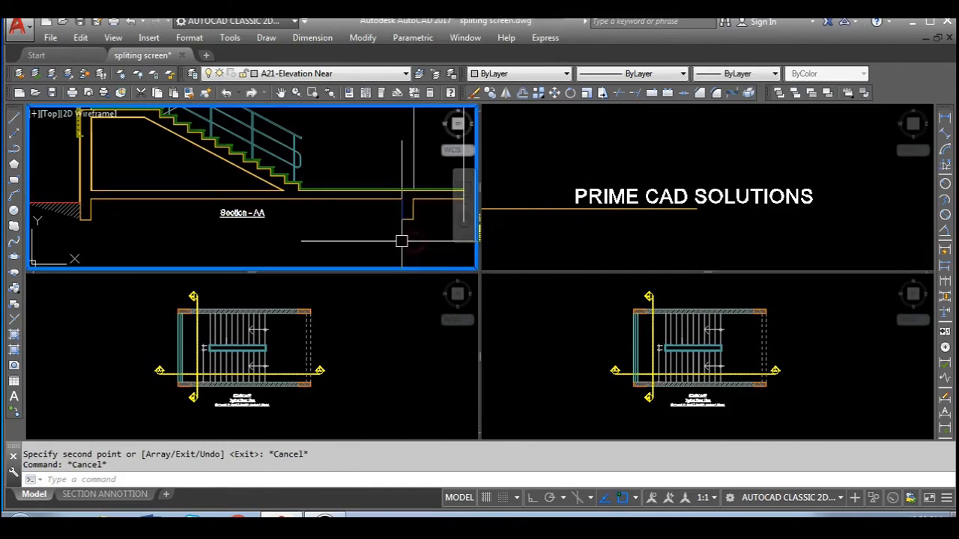
{"action": "key", "text": "Escape"}
{"action": "left_click", "coordinate": [528, 256]}
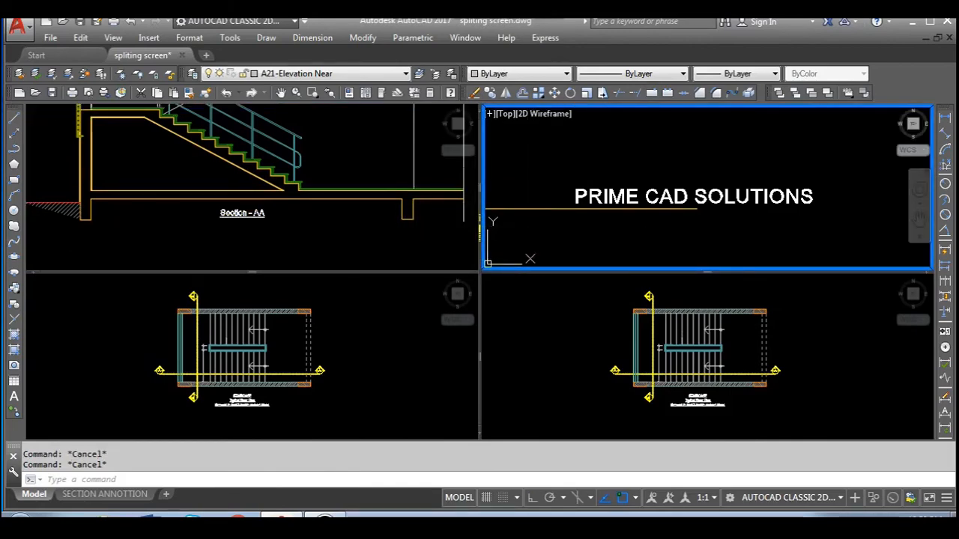
{"action": "left_click", "coordinate": [422, 332]}
{"action": "left_click", "coordinate": [711, 347]}
{"action": "type", "text": "re"}
{"action": "key", "text": "Return"}
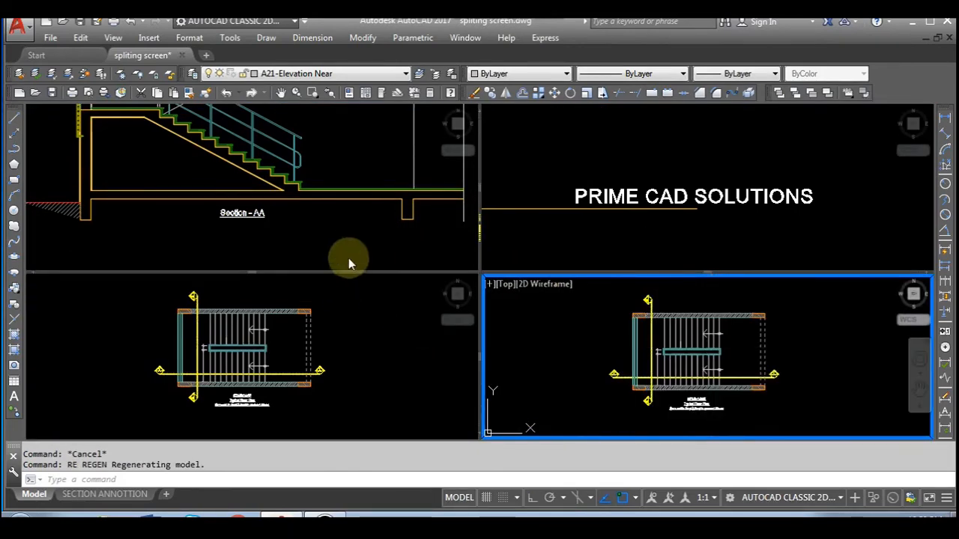
- Frame the lower flights and title of section AA in the upper-left viewport and cycle through the other viewports to the lower-right one
{"action": "left_click", "coordinate": [349, 263]}
{"action": "scroll", "coordinate": [348, 262], "scroll_direction": "down", "scroll_amount": 2}
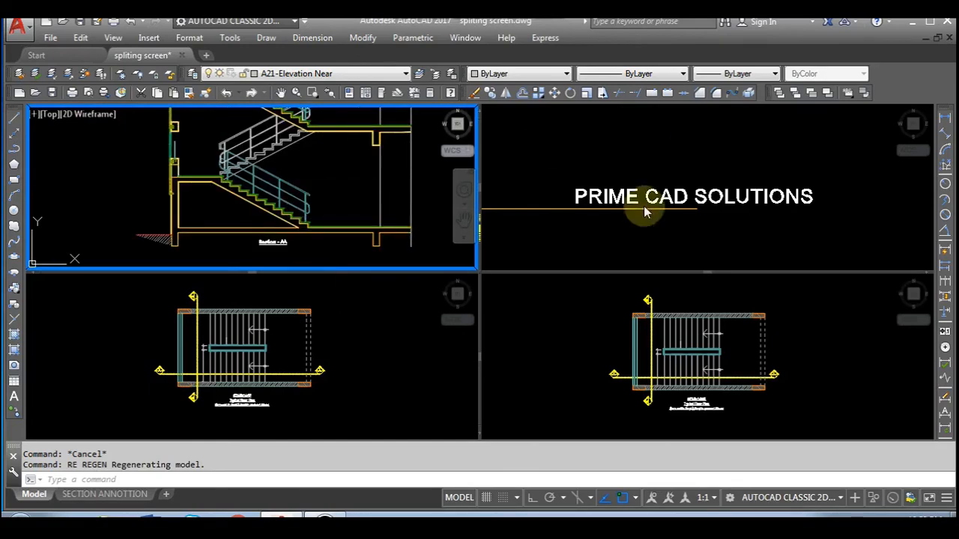
{"action": "left_click", "coordinate": [614, 235]}
{"action": "left_click", "coordinate": [376, 349]}
{"action": "left_click", "coordinate": [529, 381]}
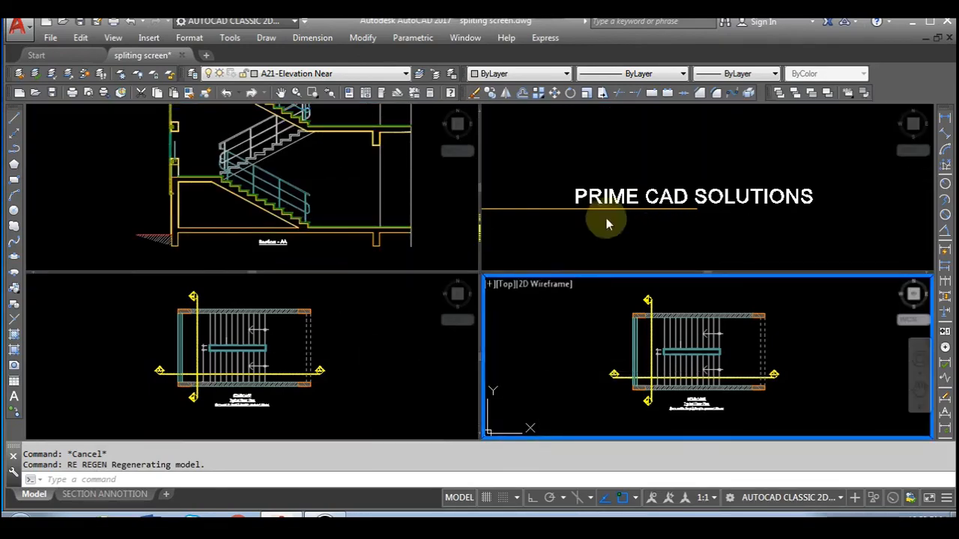
- Restore the model space to a single viewport and frame the floor plan, section AA and the text together
{"action": "left_click", "coordinate": [113, 37]}
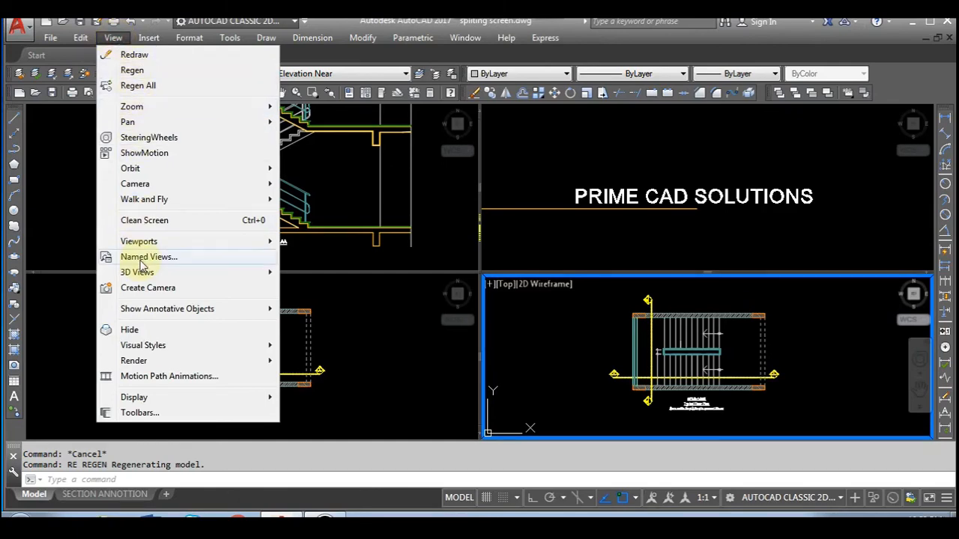
{"action": "mouse_move", "coordinate": [146, 241]}
{"action": "left_click", "coordinate": [323, 275]}
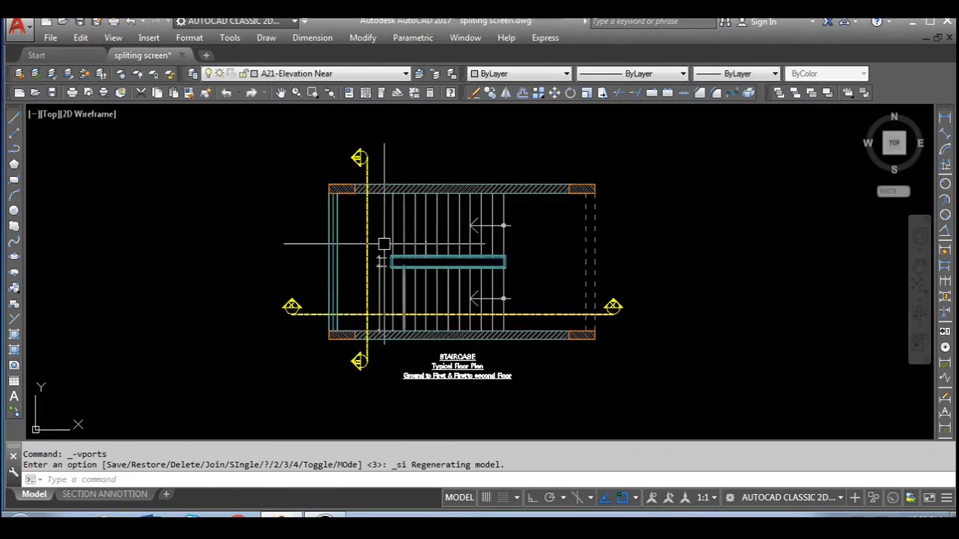
{"action": "scroll", "coordinate": [349, 289], "scroll_direction": "down", "scroll_amount": 8}
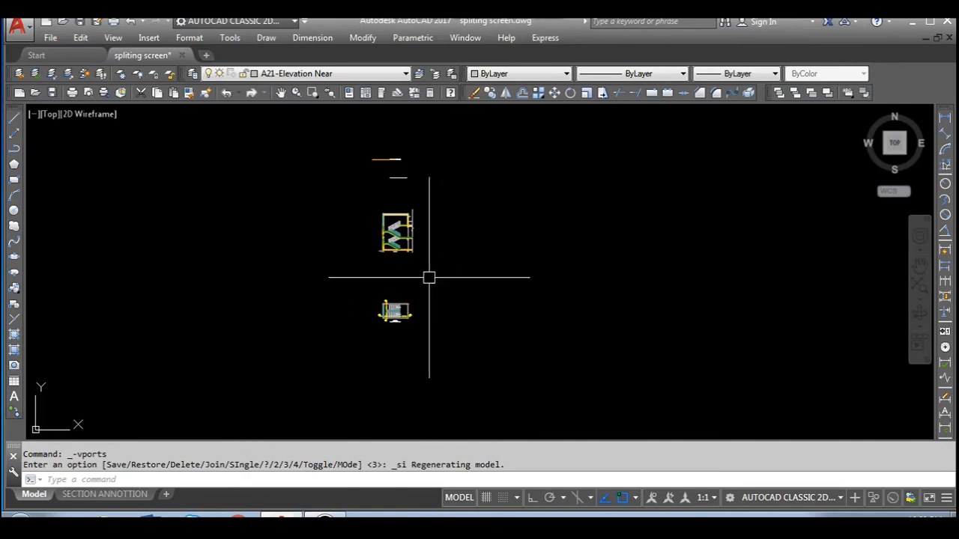